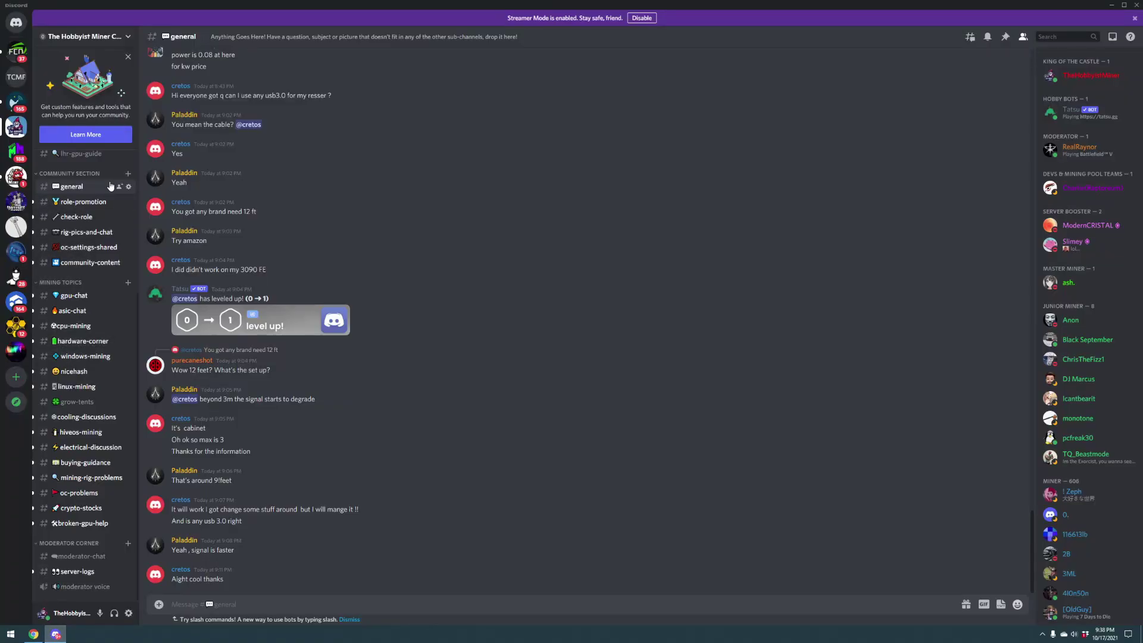
# - Scroll up in the general channel of The Hobbyist Miner Discord server
pyautogui.scroll(5, 87, 228)
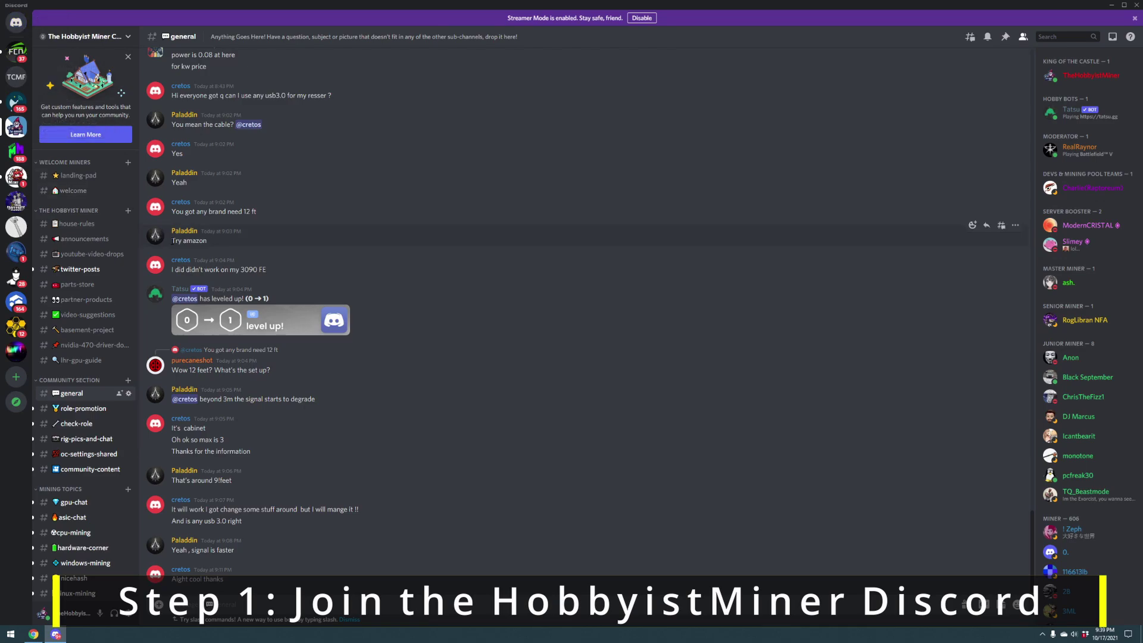
# - Go to Discord Home and open the Hive Bot DM by searching 'hivebo' in the Quick Switcher
pyautogui.scroll(5, 173, 241)
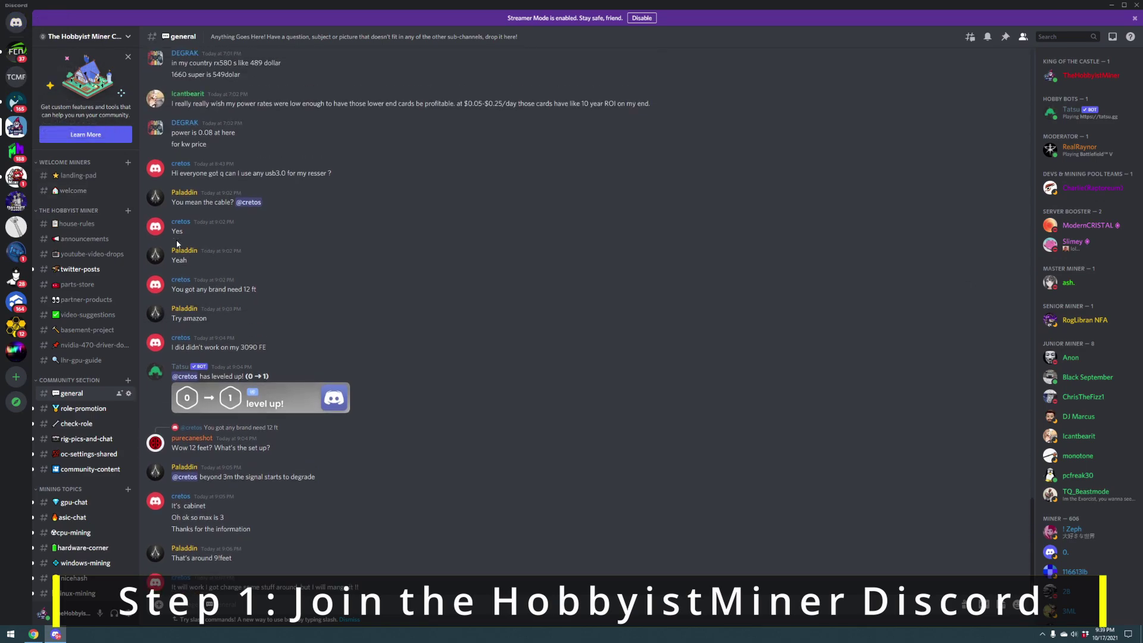
pyautogui.click(16, 25)
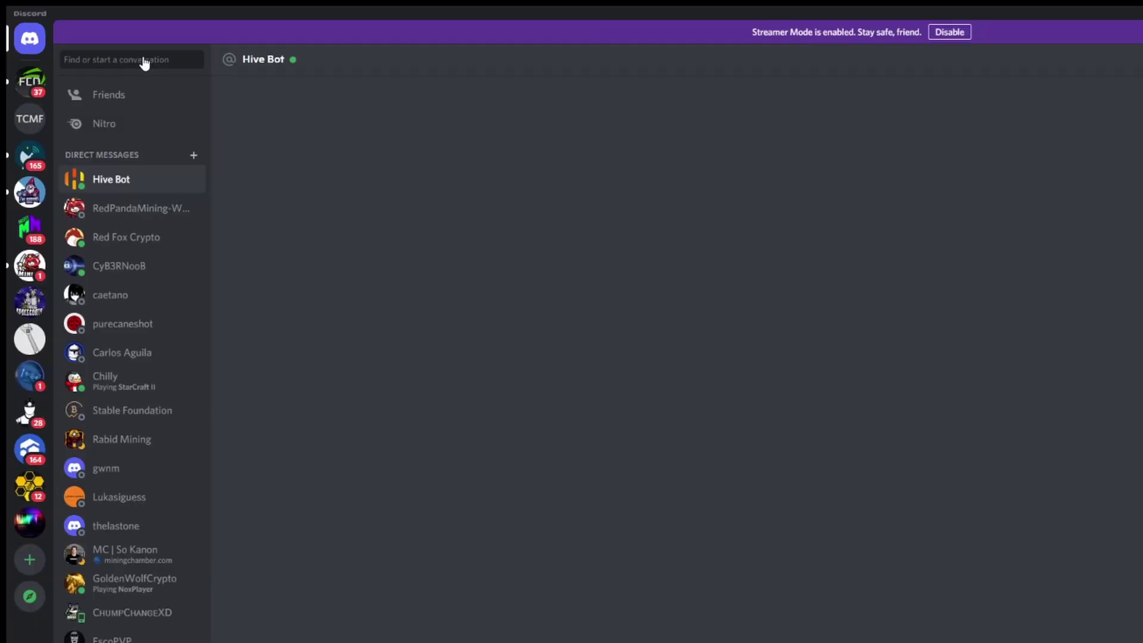
pyautogui.click(144, 61)
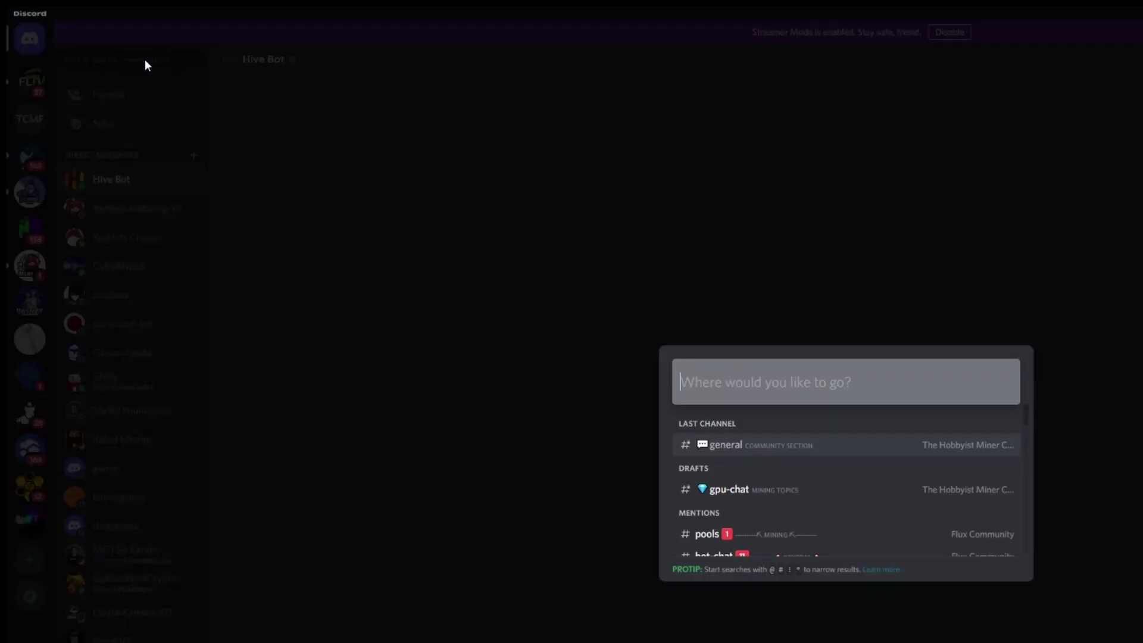
pyautogui.write('hivebo')
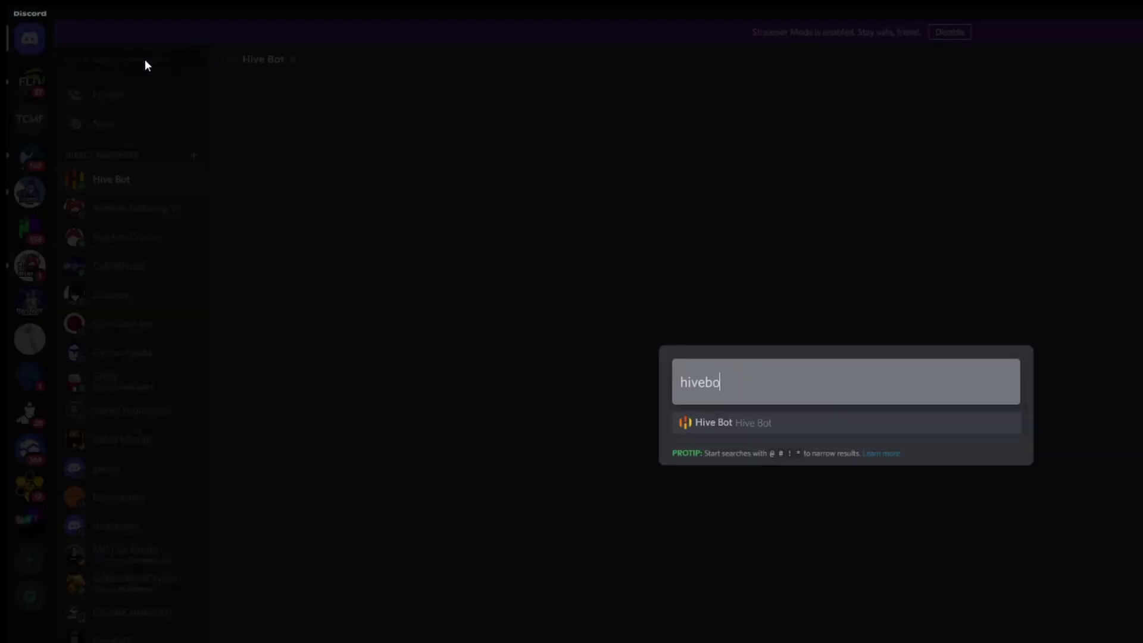
pyautogui.click(756, 436)
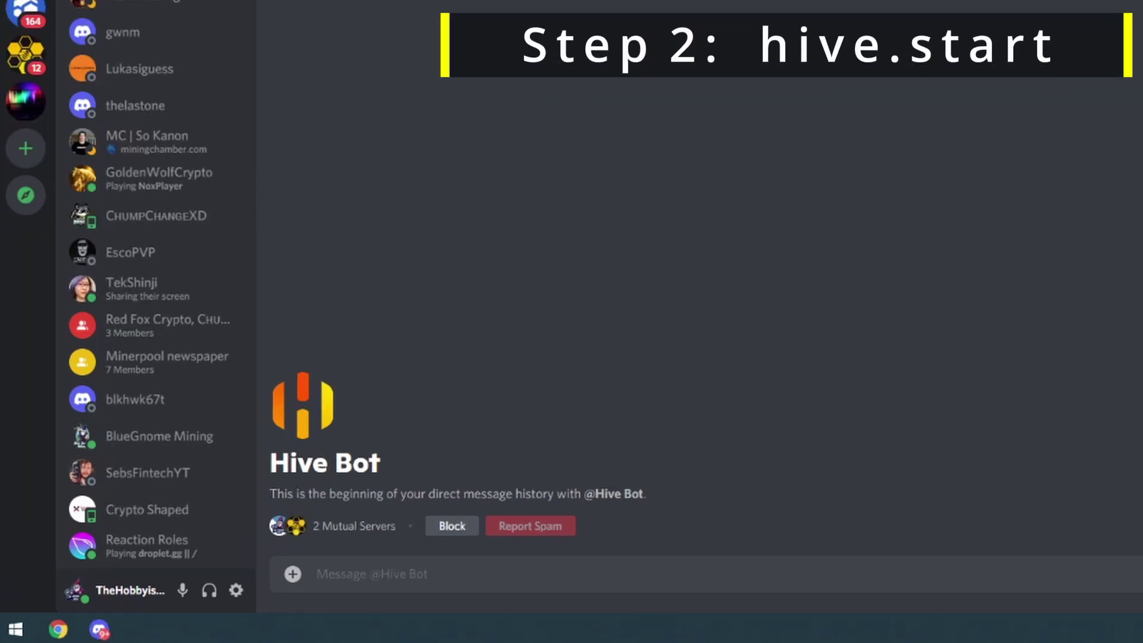
# - Send the command hive.start to Hive Bot
pyautogui.click(343, 588)
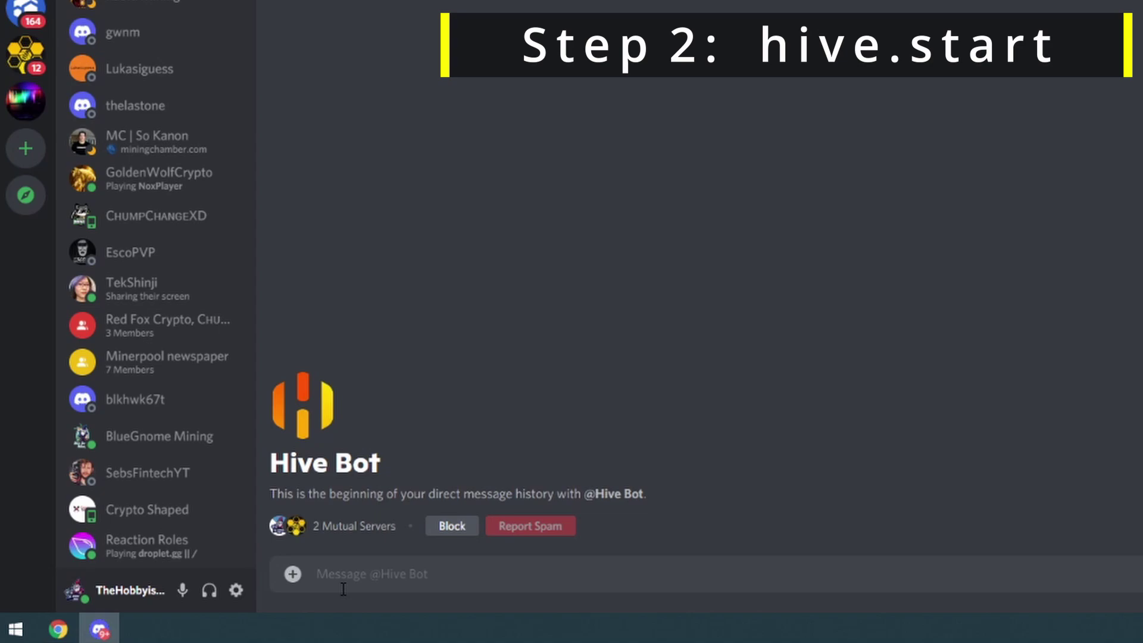
pyautogui.write('hive.start')
pyautogui.press('Return')
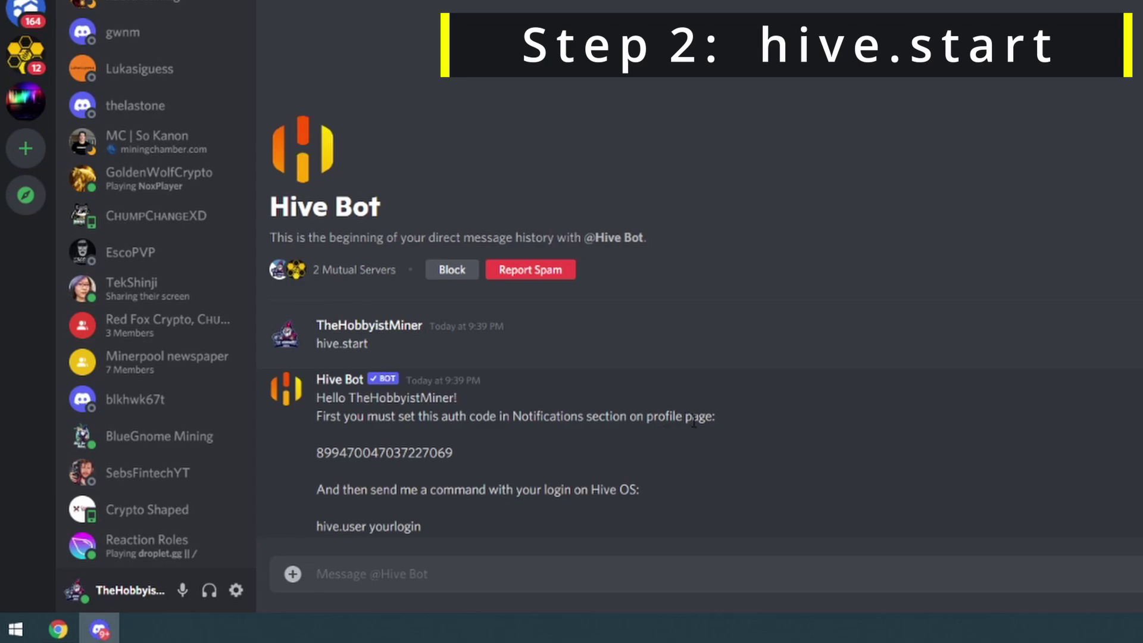
# - Copy the auth code from Hive Bot's reply and return to the Hive OS browser
pyautogui.doubleClick(344, 454)
pyautogui.hotkey('ctrl', 'c')
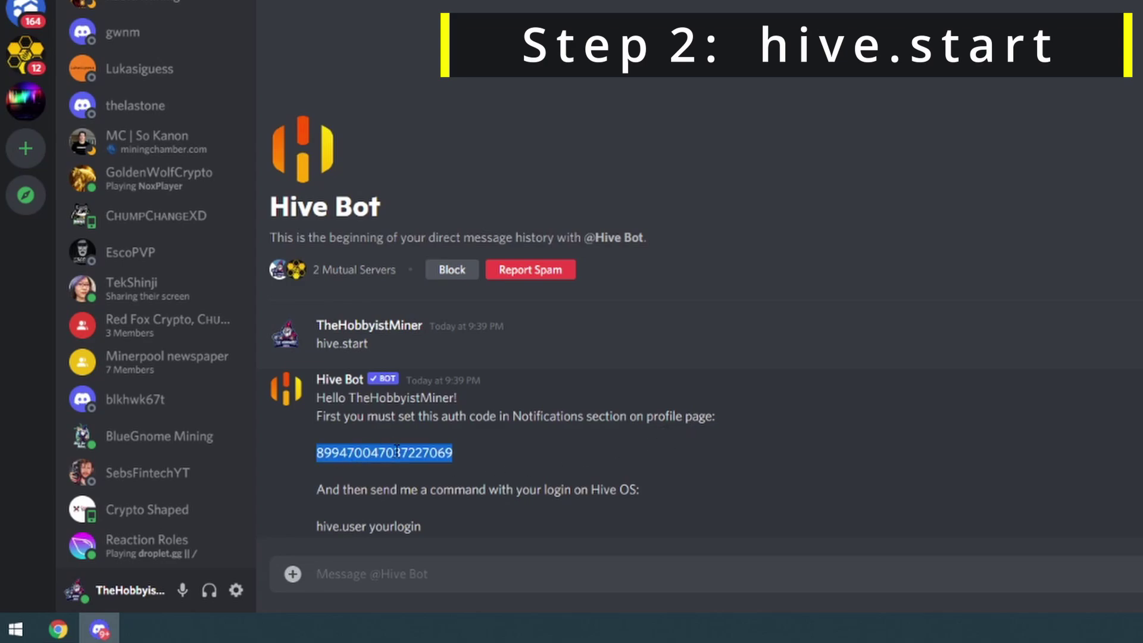
pyautogui.rightClick(396, 454)
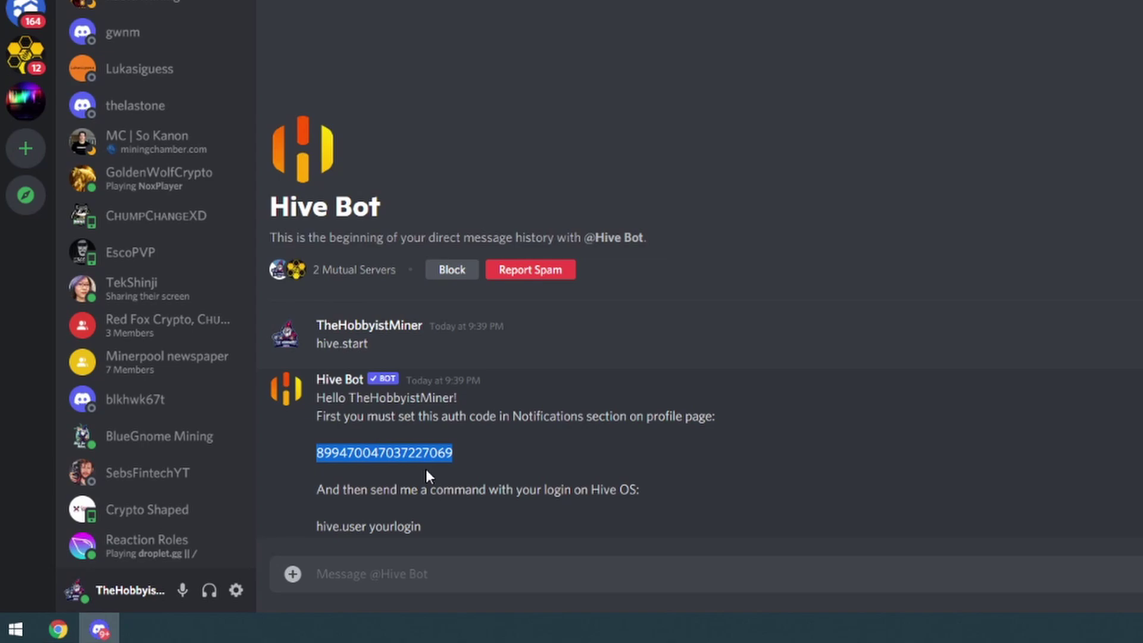
pyautogui.rightClick(427, 451)
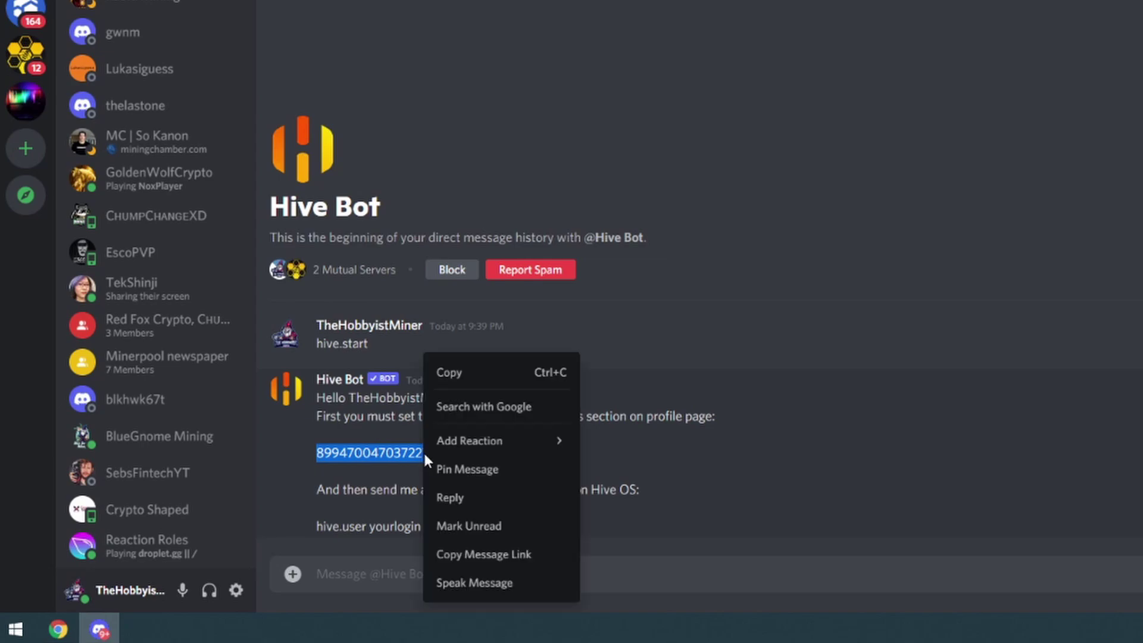
pyautogui.click(489, 379)
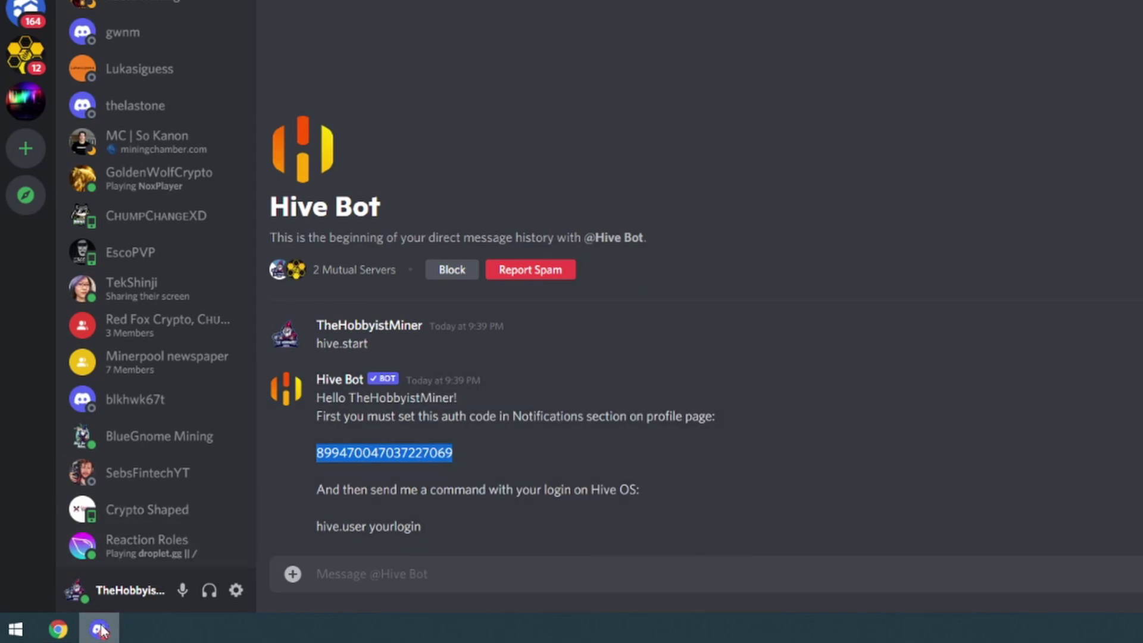
pyautogui.click(57, 630)
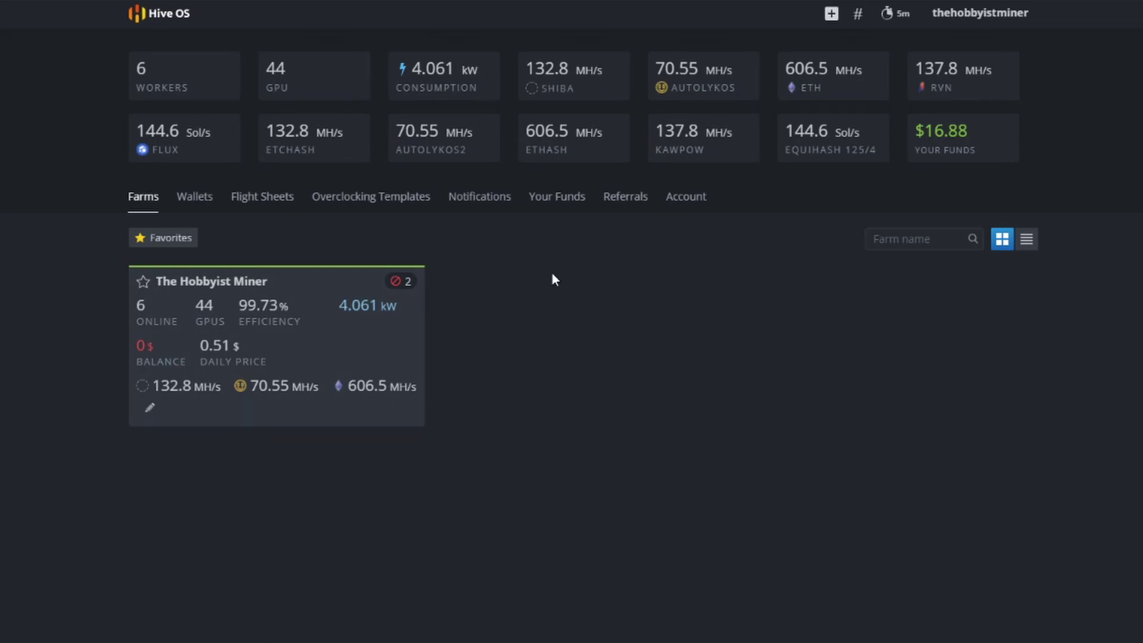
# - Show the Discord notifications setup on the Hive OS Account page
pyautogui.click(696, 202)
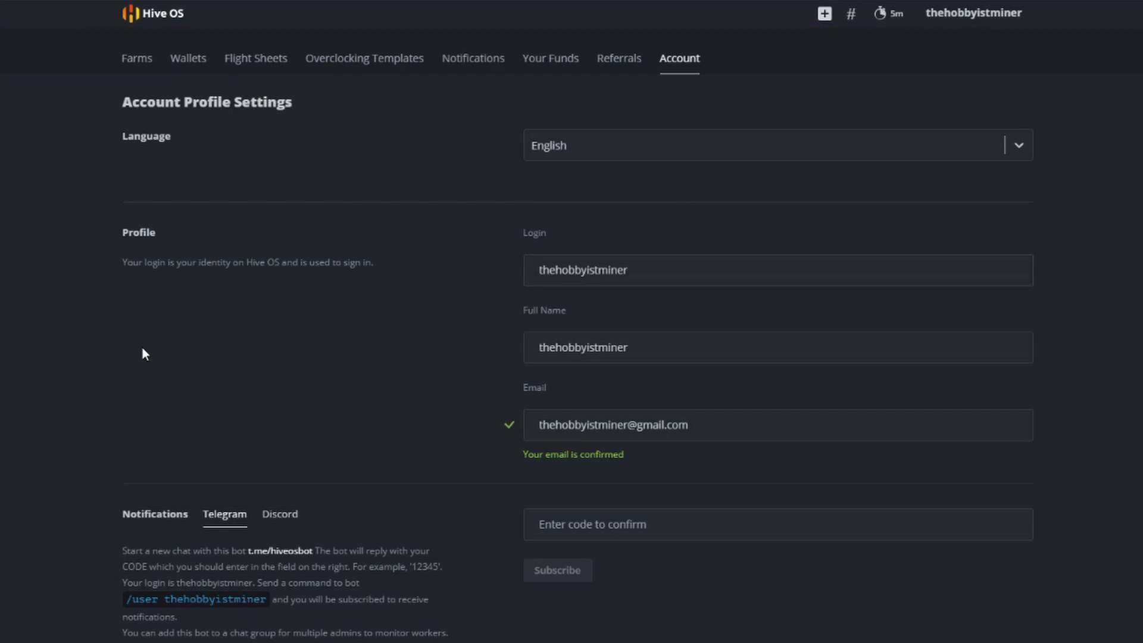
pyautogui.scroll(-2, 142, 351)
pyautogui.scroll(2, 143, 360)
pyautogui.click(291, 523)
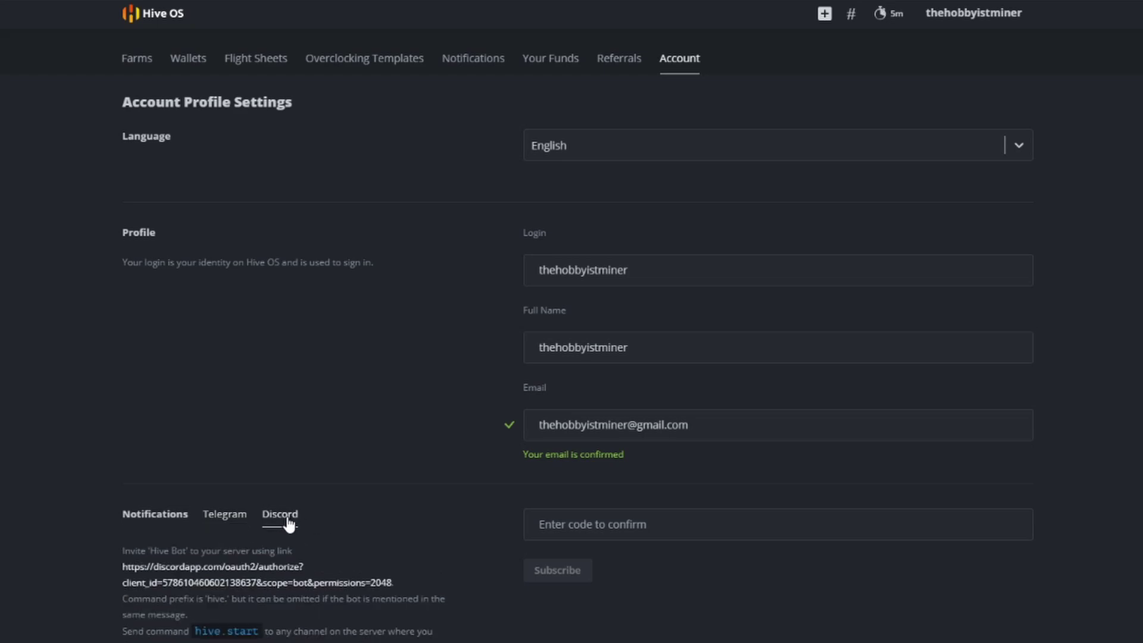
# - Paste the Hive Bot auth code into 'Enter code to confirm' and subscribe
pyautogui.click(572, 522)
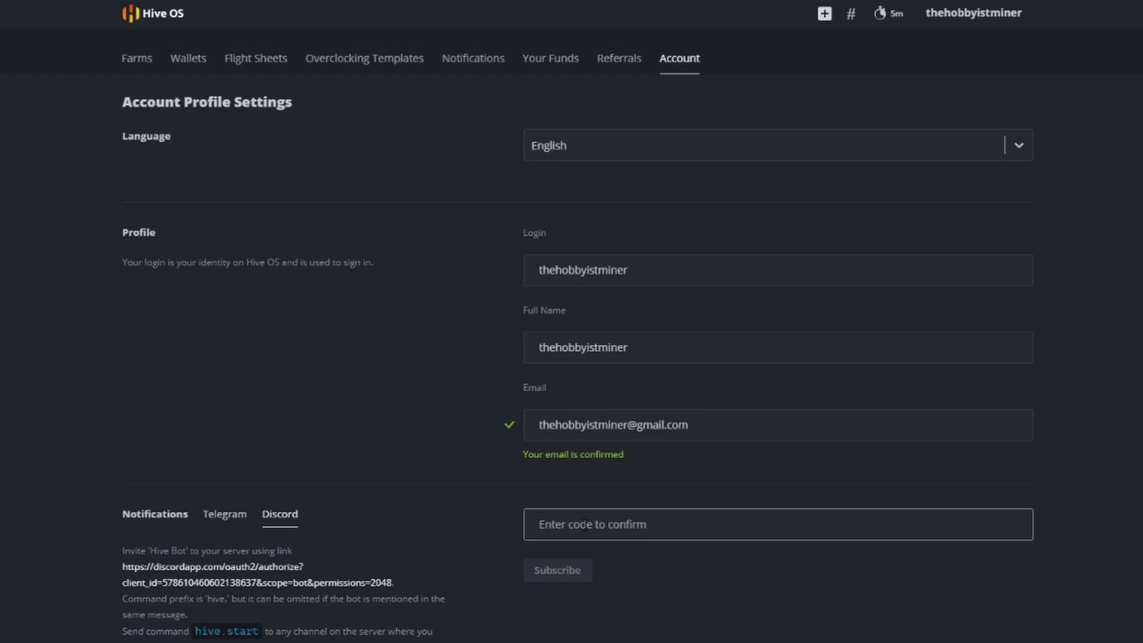
pyautogui.rightClick(608, 525)
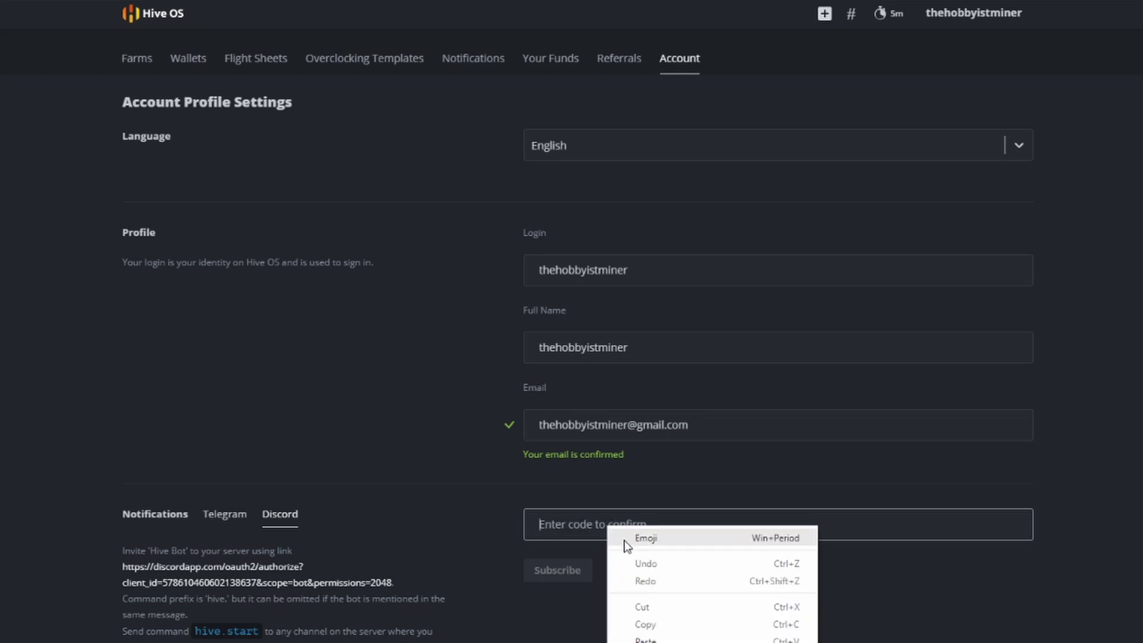
pyautogui.click(632, 638)
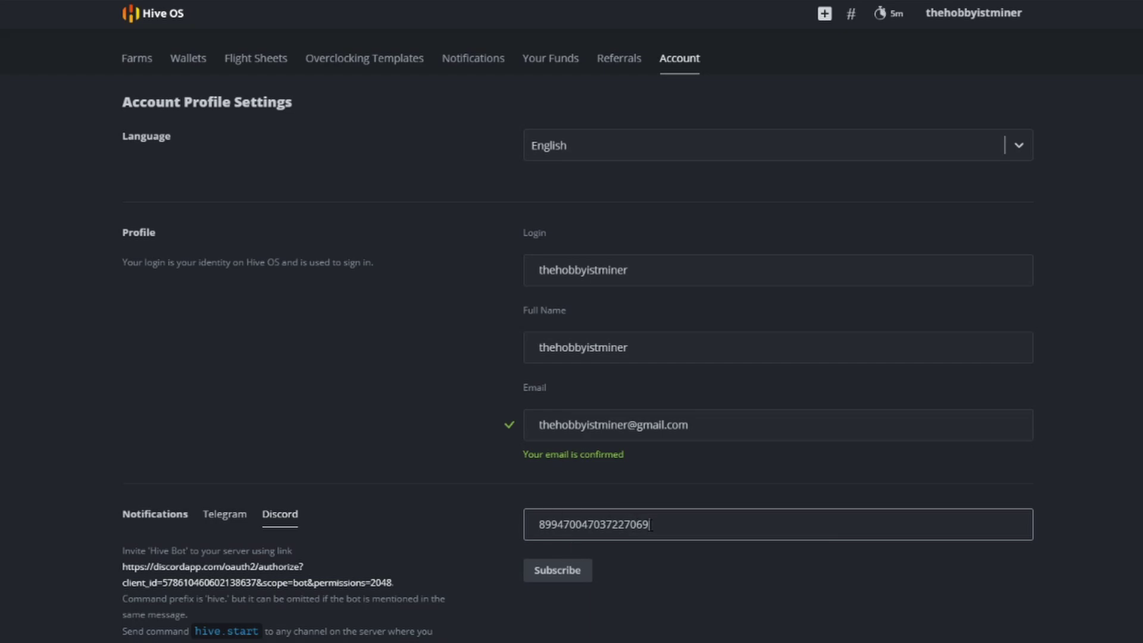
pyautogui.click(571, 575)
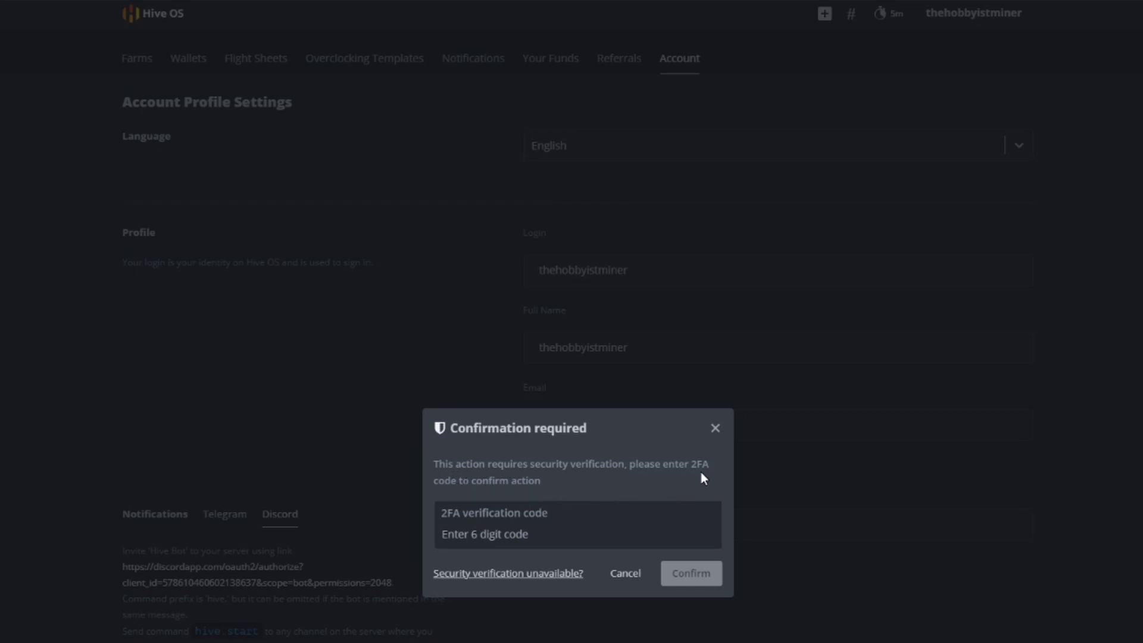
# - Confirm with the 2FA code, then copy the hive.user login command from the instructions
pyautogui.click(527, 528)
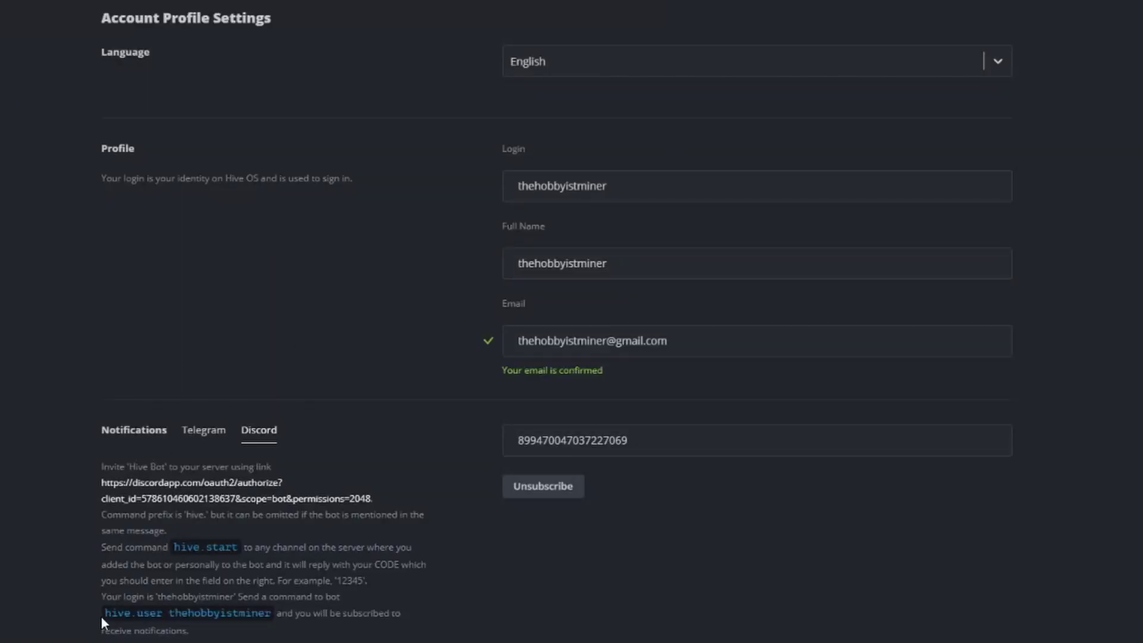
pyautogui.moveTo(103, 614); pyautogui.dragTo(273, 616)
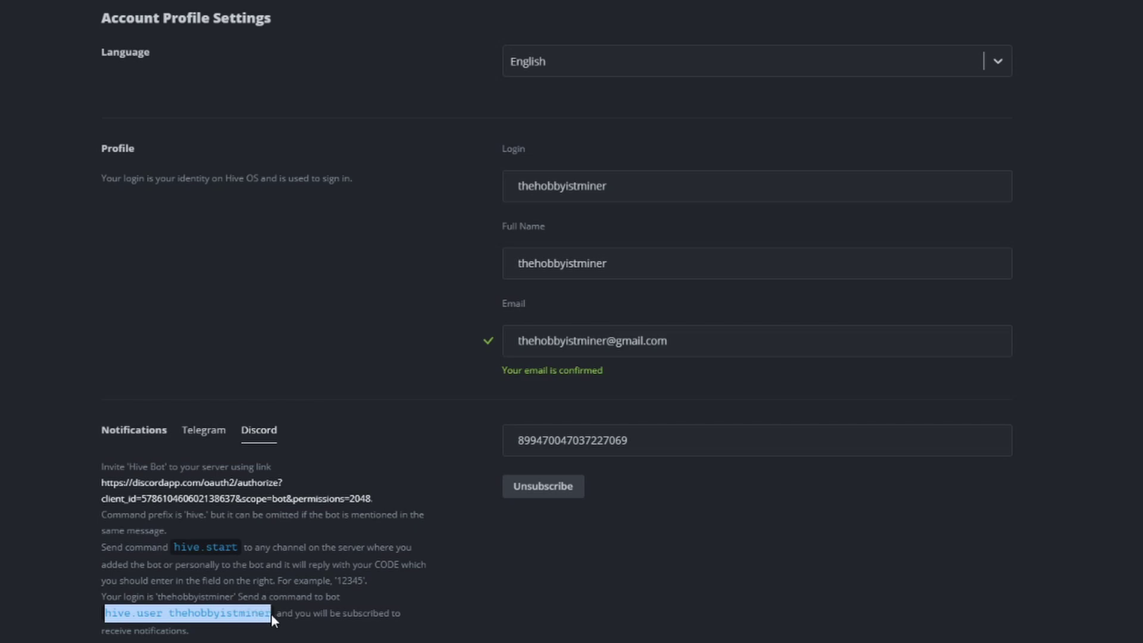
pyautogui.rightClick(270, 613)
pyautogui.click(281, 619)
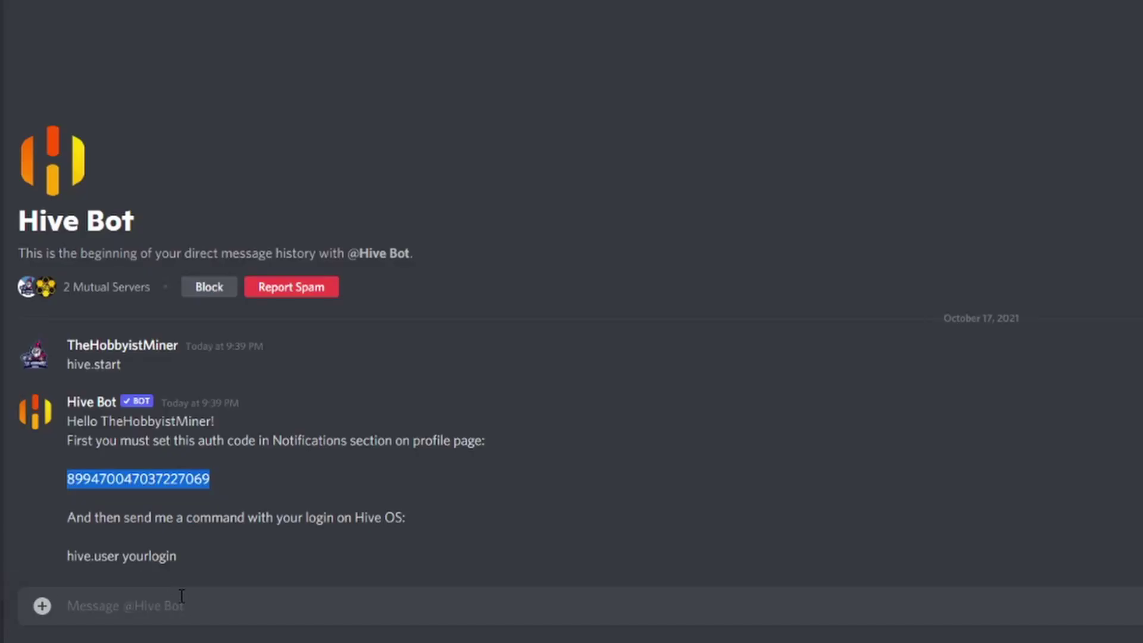
# - Paste the hive.user login command into the Hive Bot chat and send it
pyautogui.click(176, 606)
pyautogui.rightClick(176, 606)
pyautogui.click(205, 584)
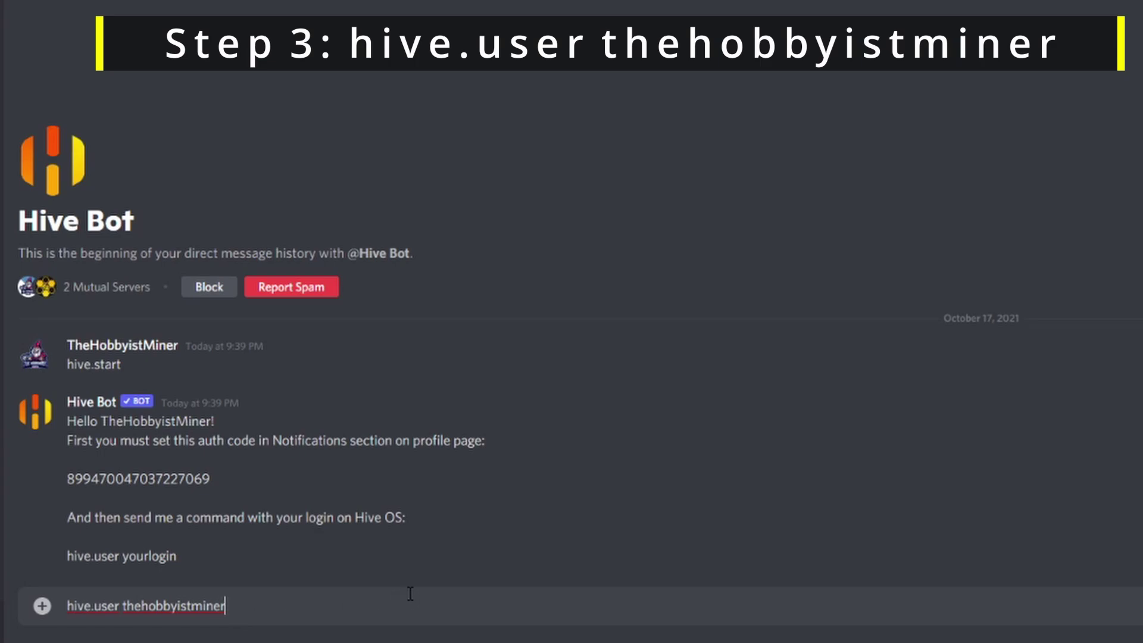
pyautogui.press('Return')
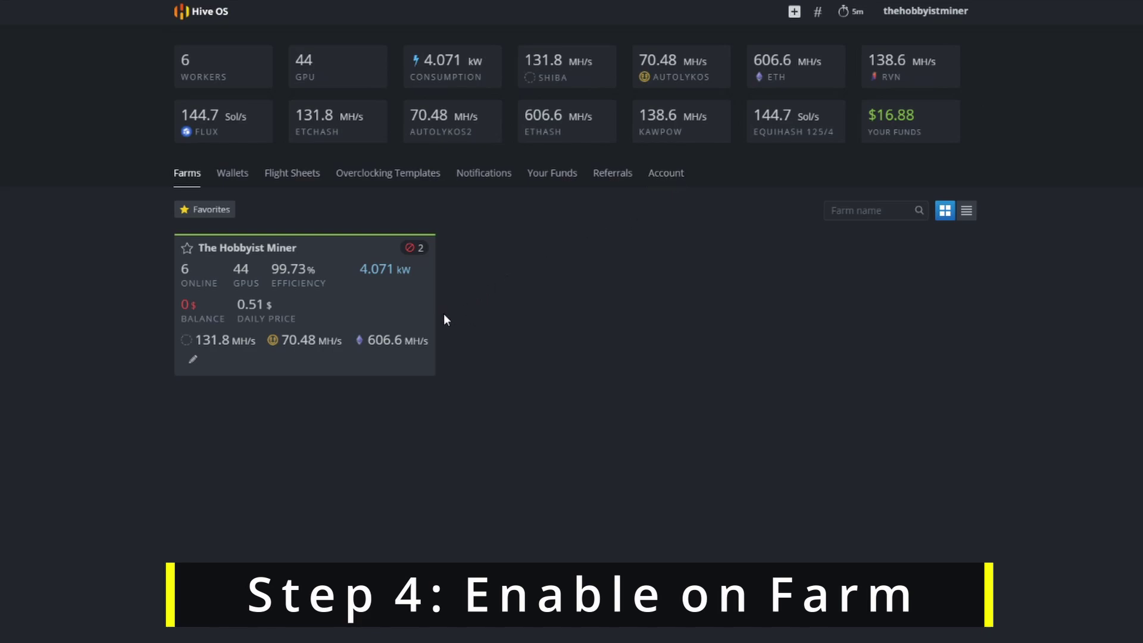
# - Show the Discord toggles under Notifications in The Hobbyist Miner farm's Settings
pyautogui.click(370, 309)
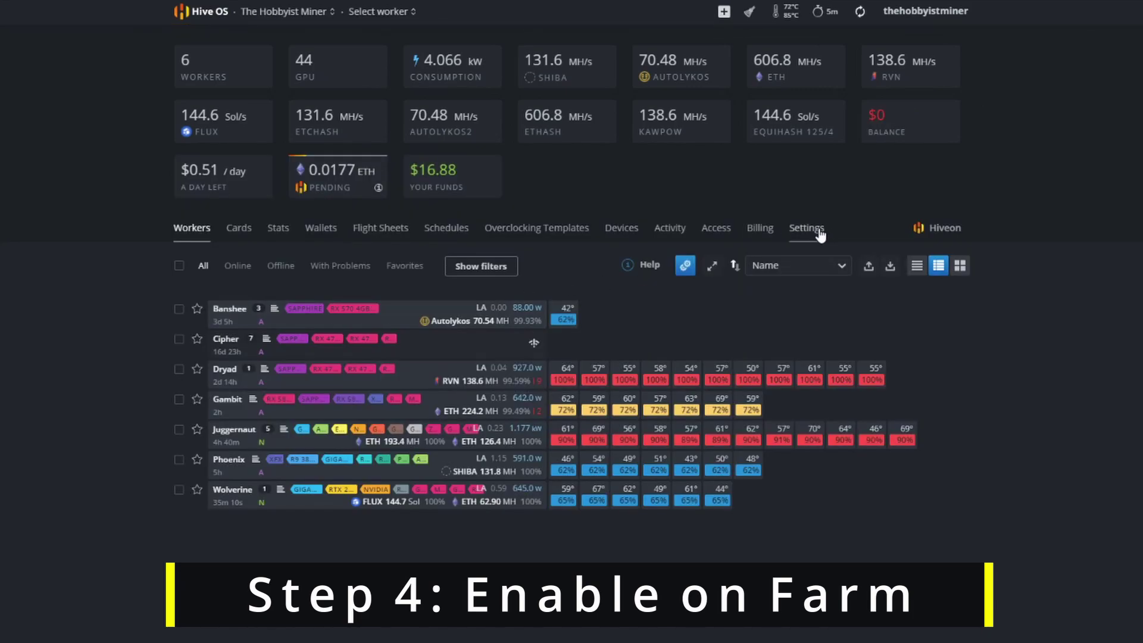
pyautogui.click(821, 236)
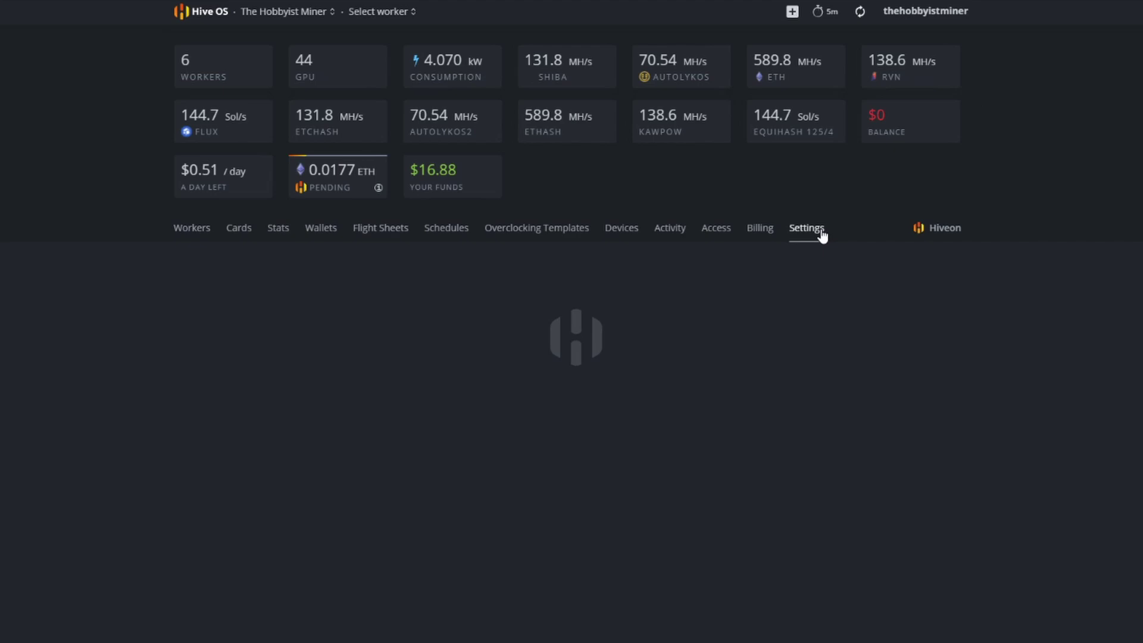
pyautogui.scroll(-15, 292, 452)
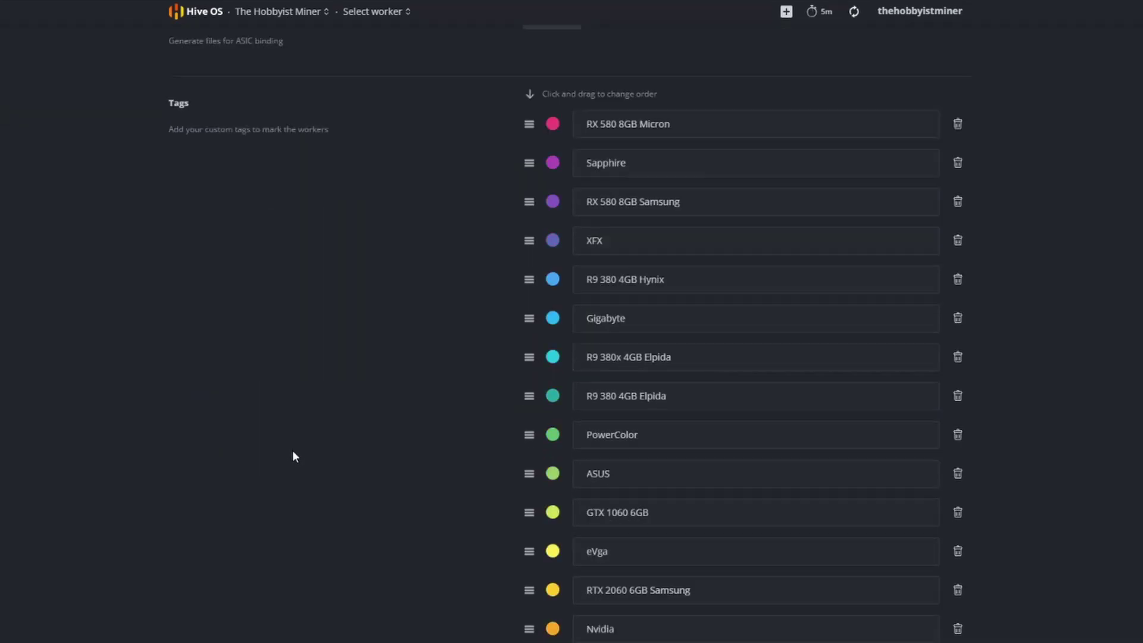
pyautogui.scroll(15, 275, 460)
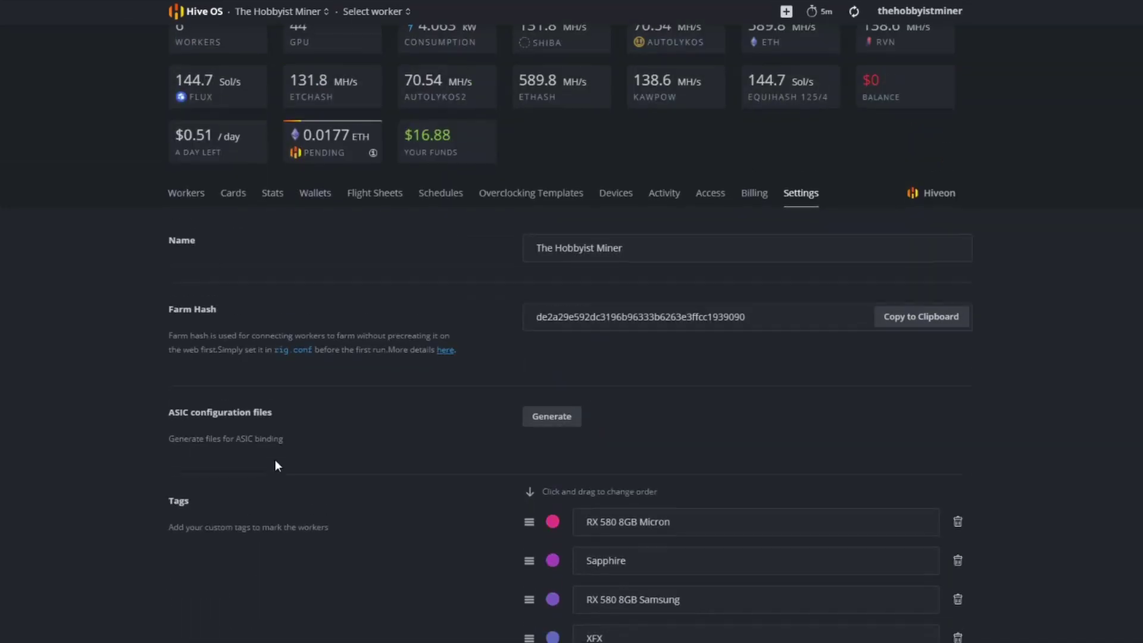
pyautogui.scroll(-15, 277, 462)
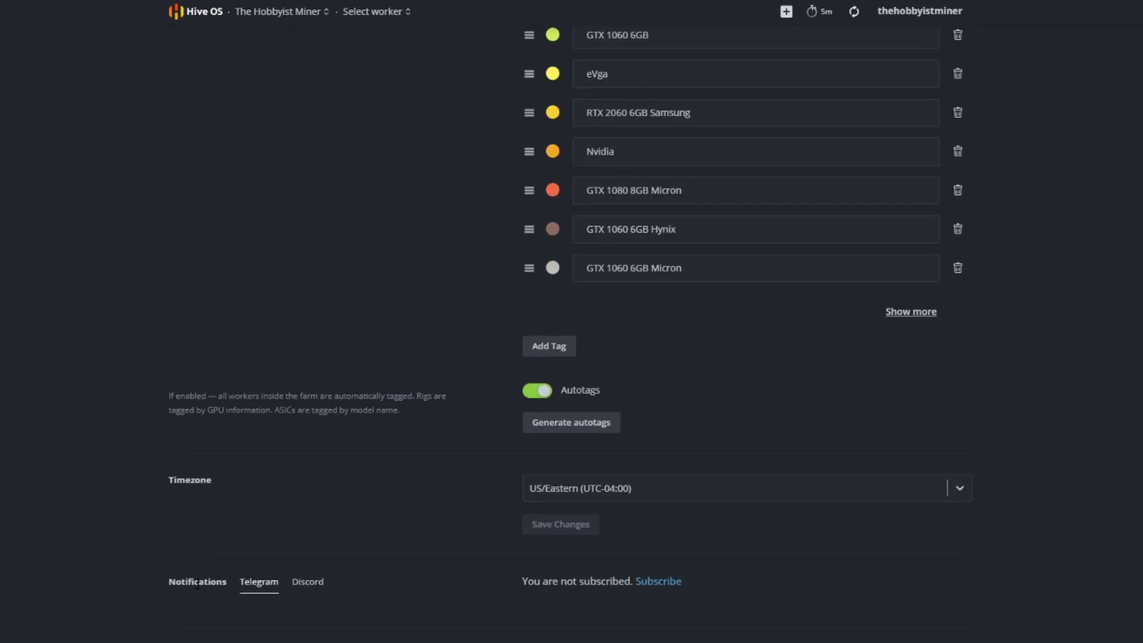
pyautogui.click(325, 592)
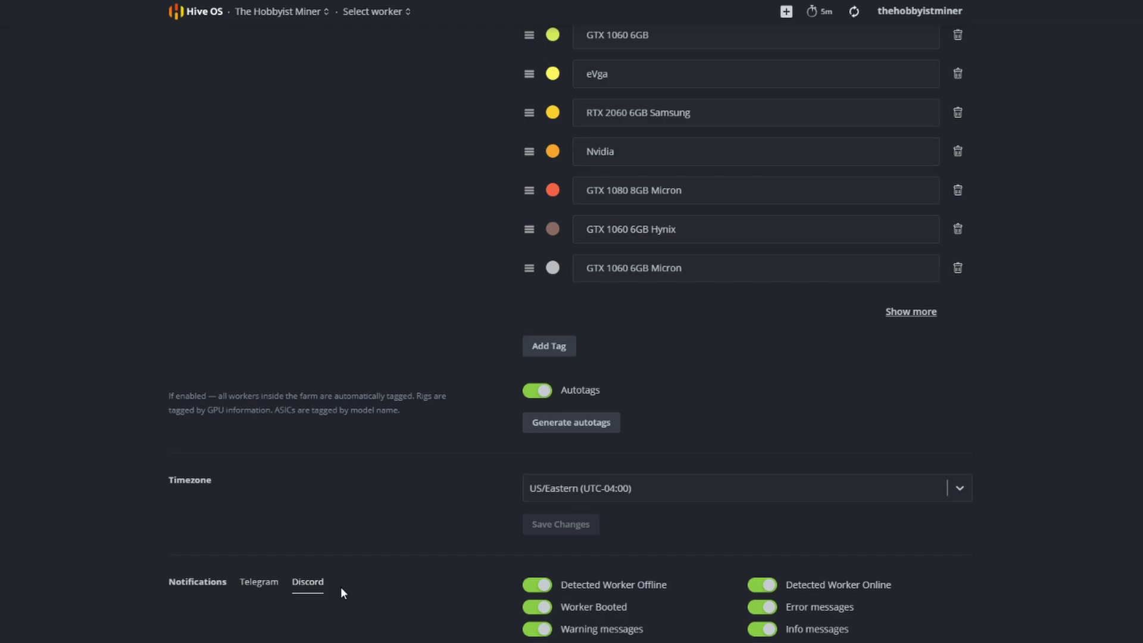
pyautogui.scroll(-7, 339, 428)
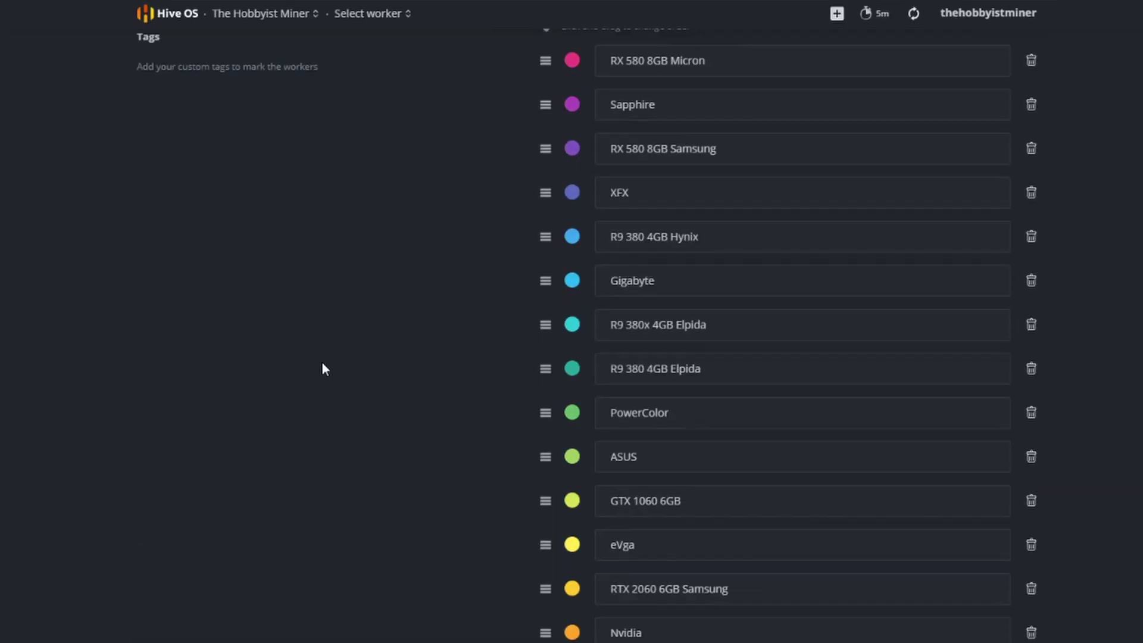
# - Go back to the farms list, enter The Hobbyist Miner farm and open the Banshee worker
pyautogui.scroll(3, 321, 362)
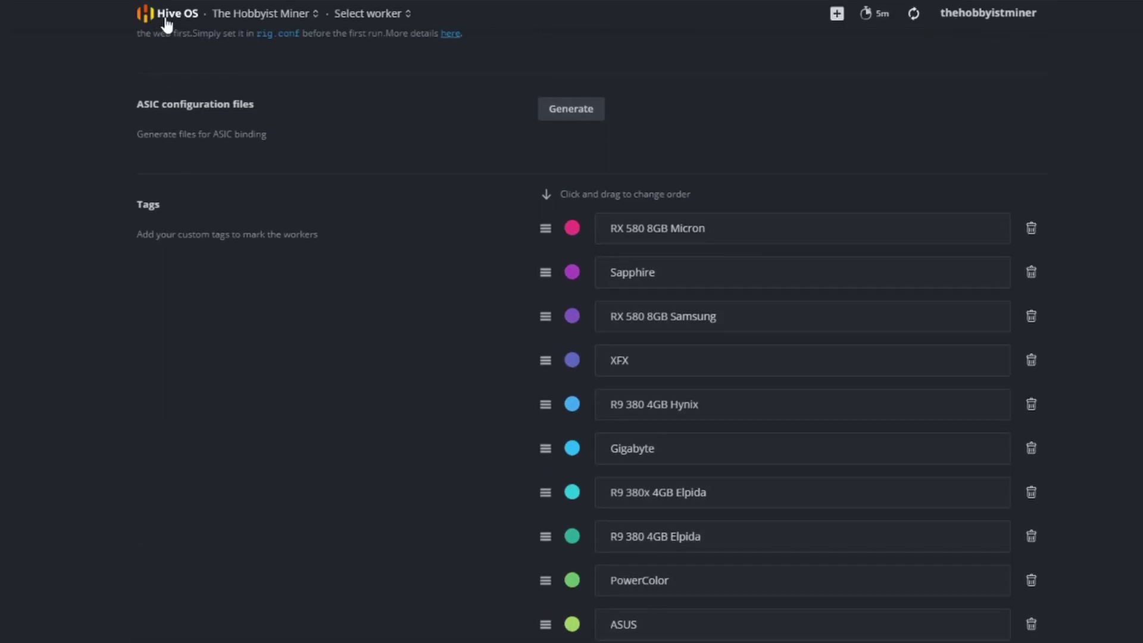
pyautogui.click(165, 19)
pyautogui.click(334, 367)
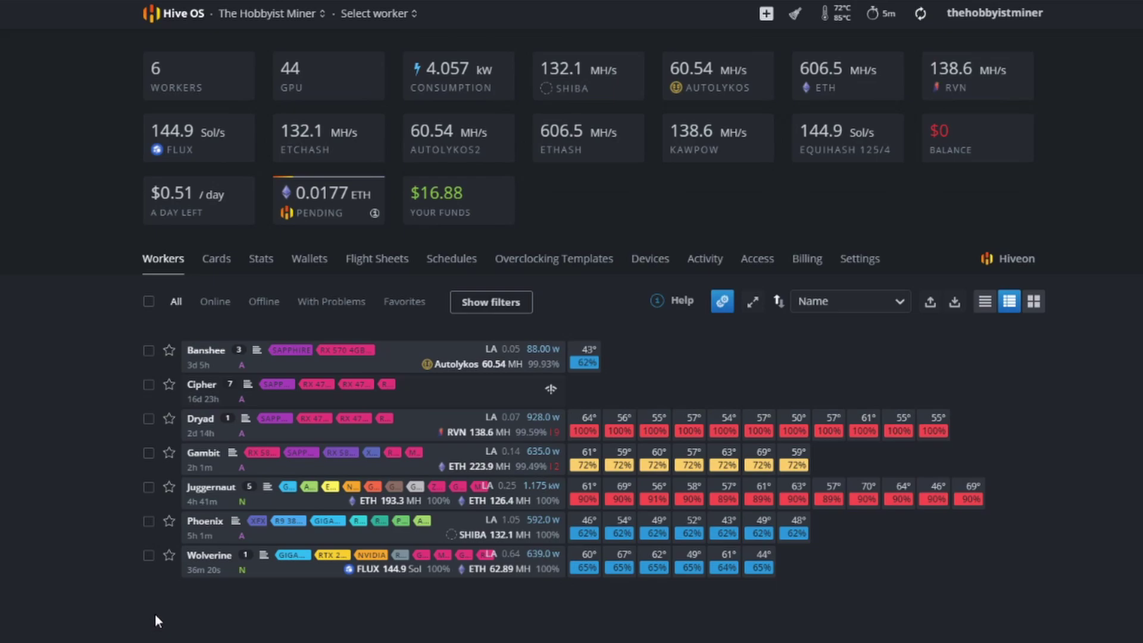
pyautogui.click(206, 352)
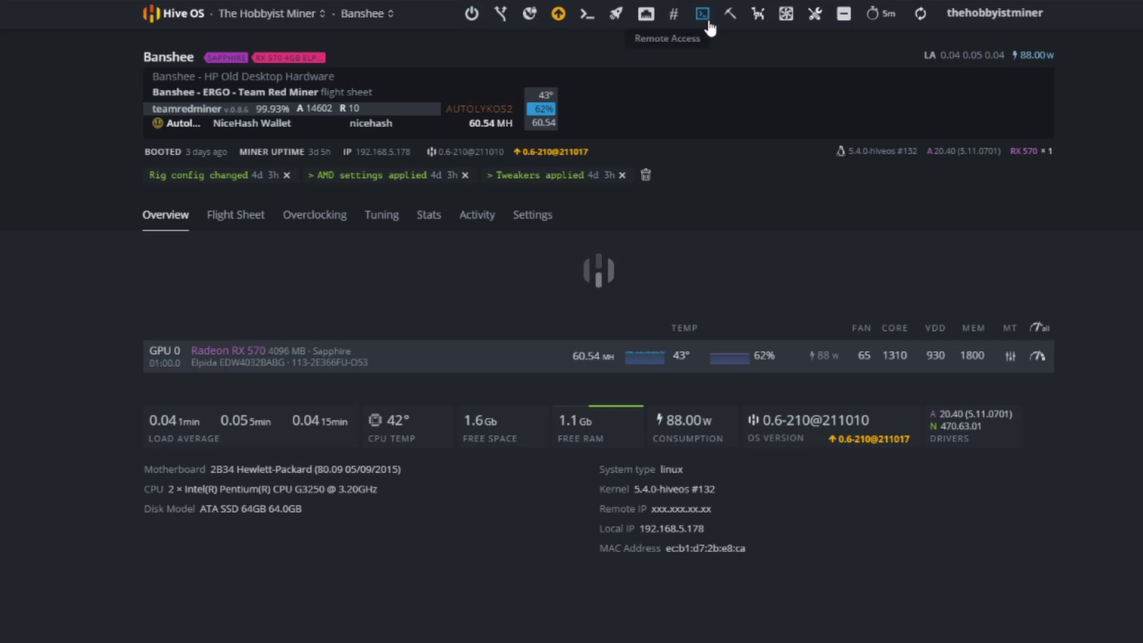
# - Stop the miner on the Banshee worker
pyautogui.click(755, 15)
pyautogui.click(786, 13)
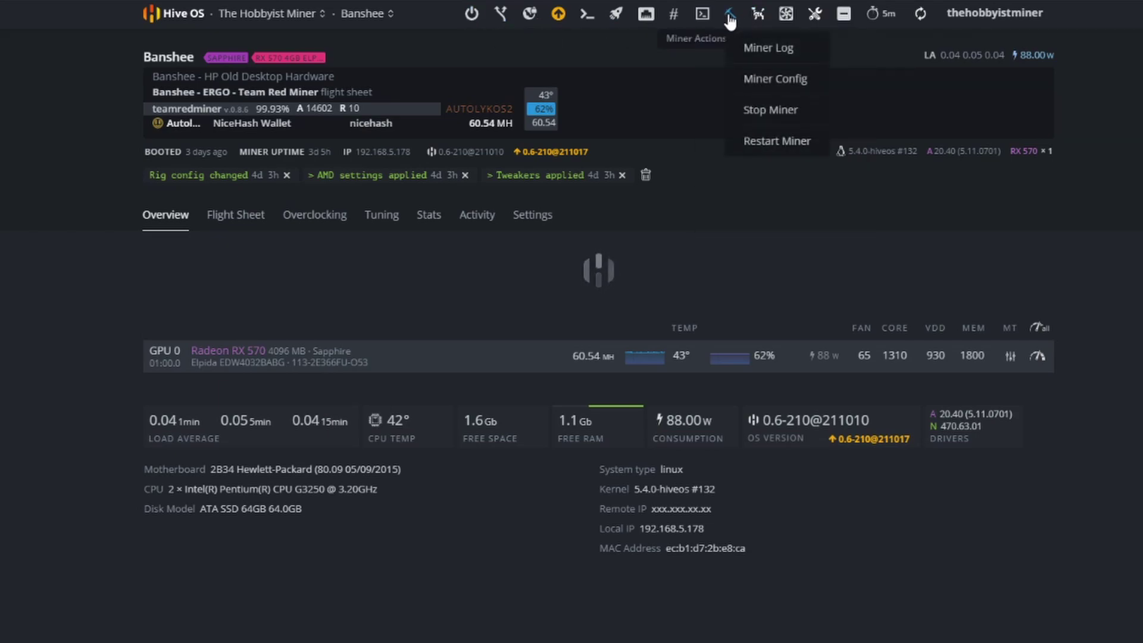
pyautogui.click(773, 109)
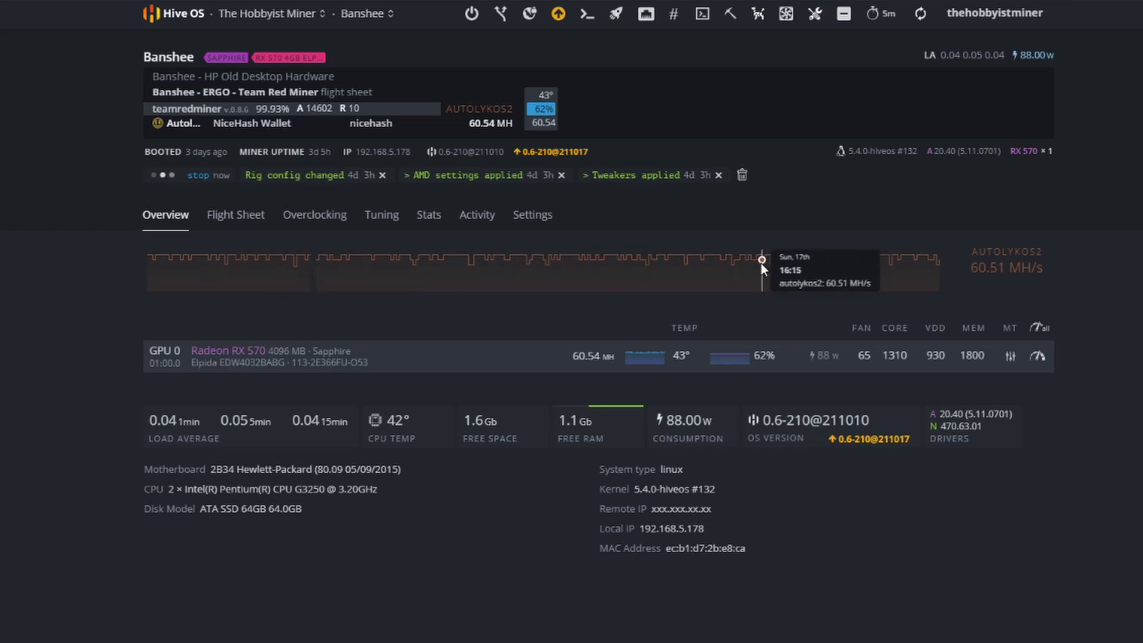
# - Shut down the Banshee rig from Power Actions and confirm
pyautogui.moveTo(713, 288)
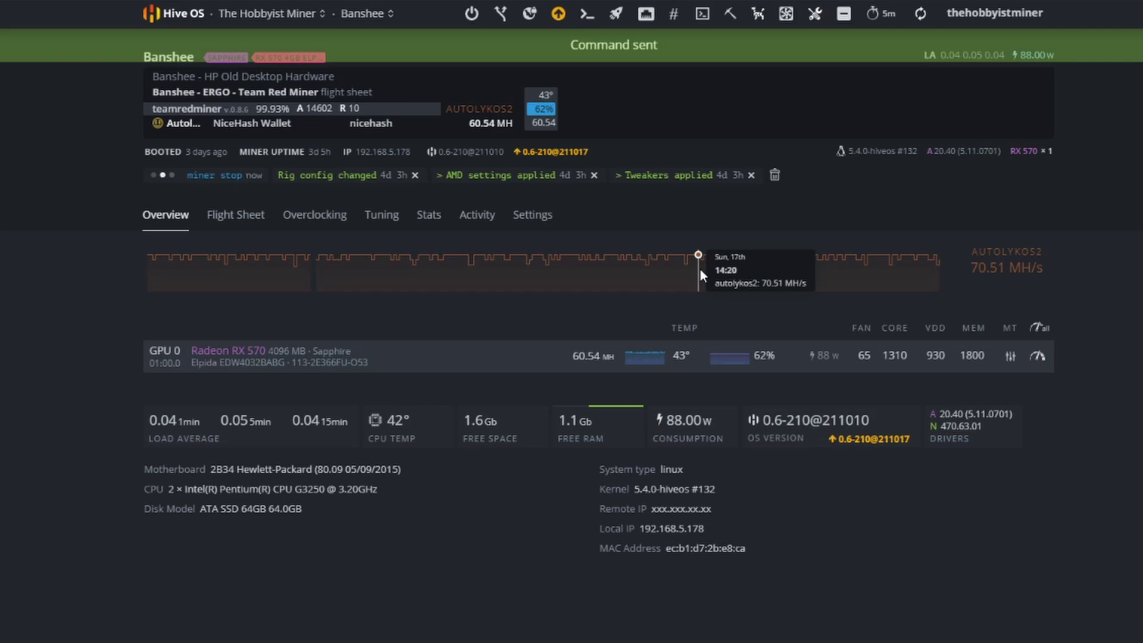
pyautogui.click(470, 18)
pyautogui.click(477, 76)
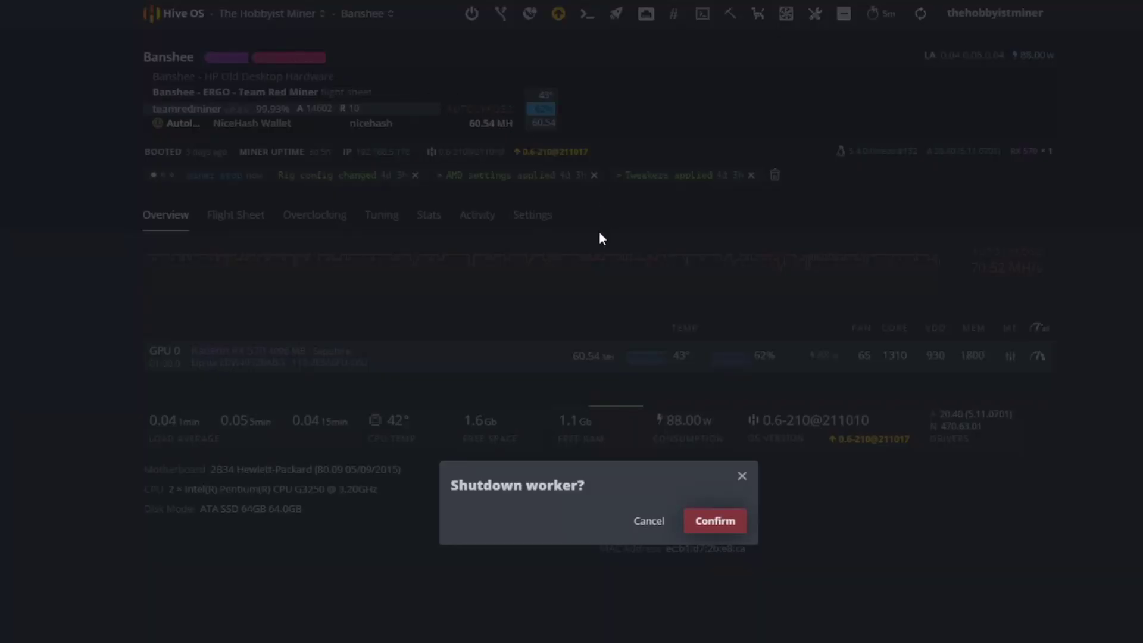
pyautogui.click(715, 522)
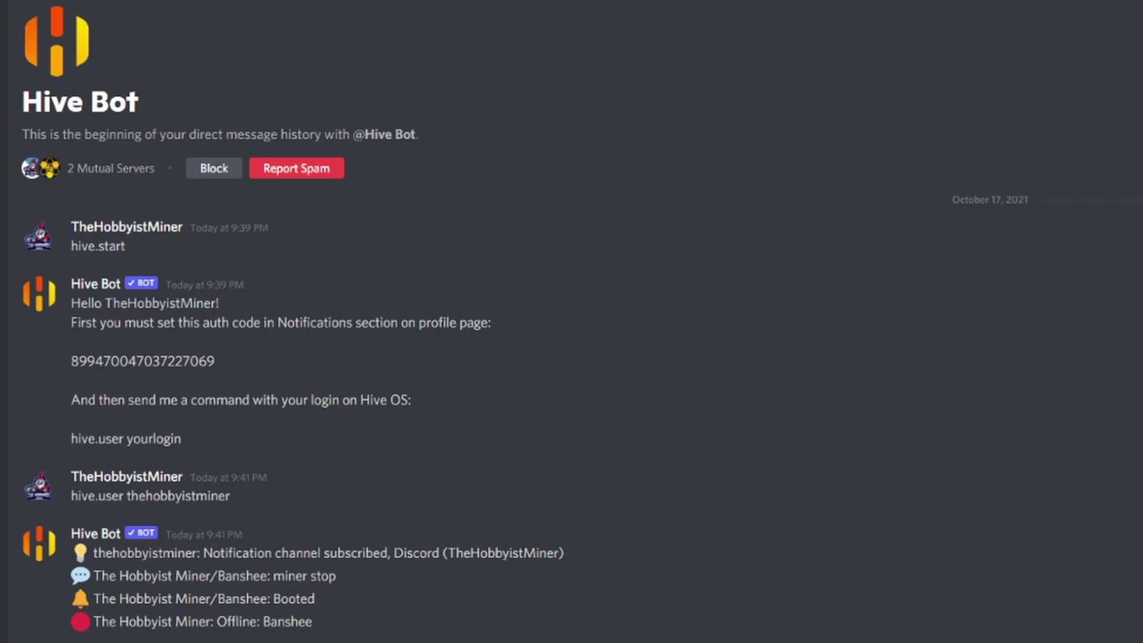
# - Highlight and then deselect the Banshee miner stop alert in the Hive Bot chat
pyautogui.moveTo(121, 576); pyautogui.dragTo(335, 575)
pyautogui.click(356, 591)
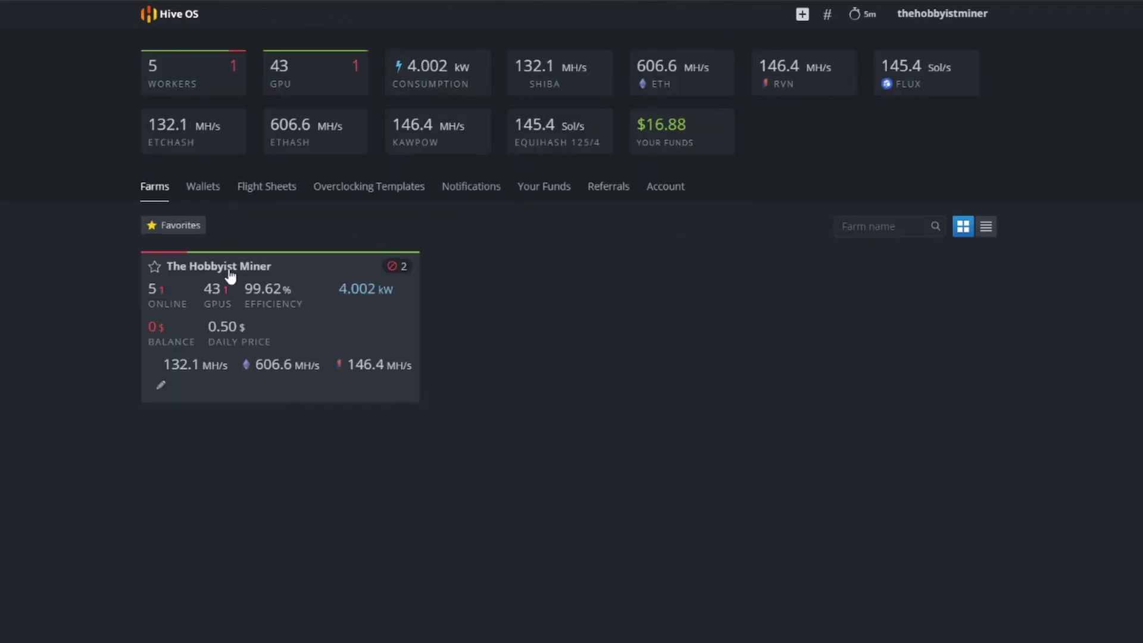
# - Go back to The Hobbyist Miner farm and bring up its settings page
pyautogui.click(227, 274)
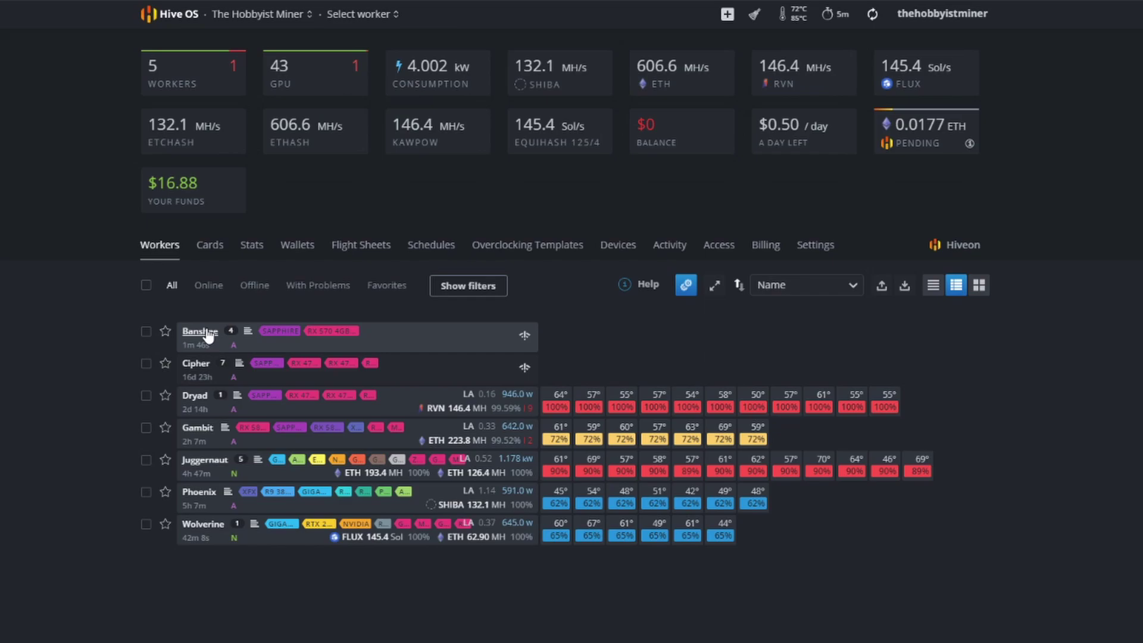
pyautogui.click(816, 245)
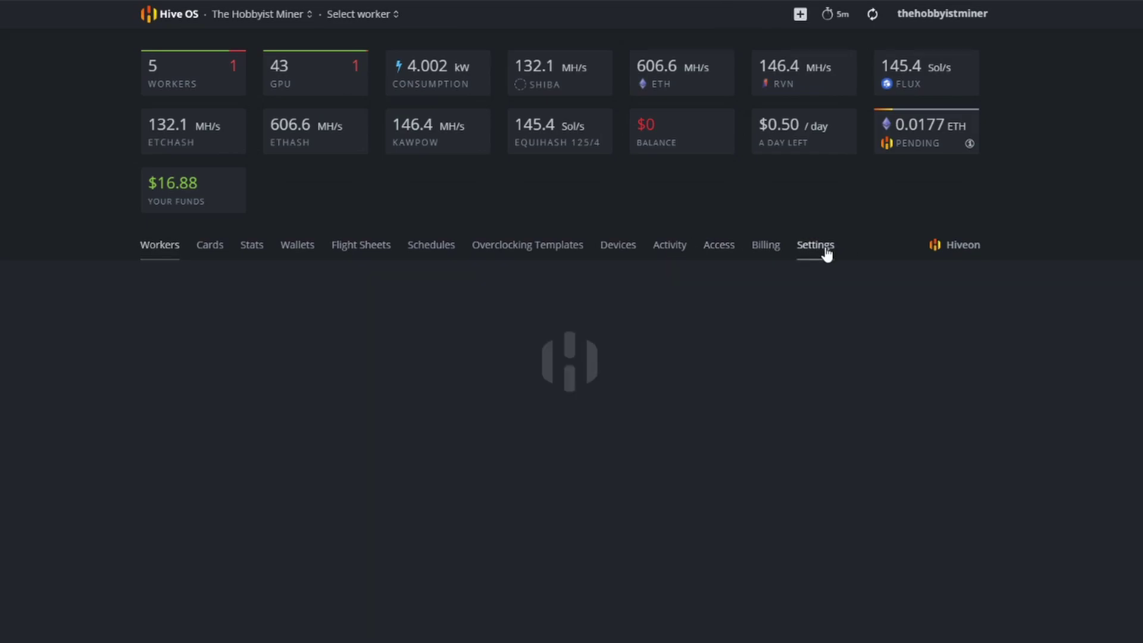
pyautogui.scroll(-1, 572, 357)
pyautogui.scroll(-15, 297, 628)
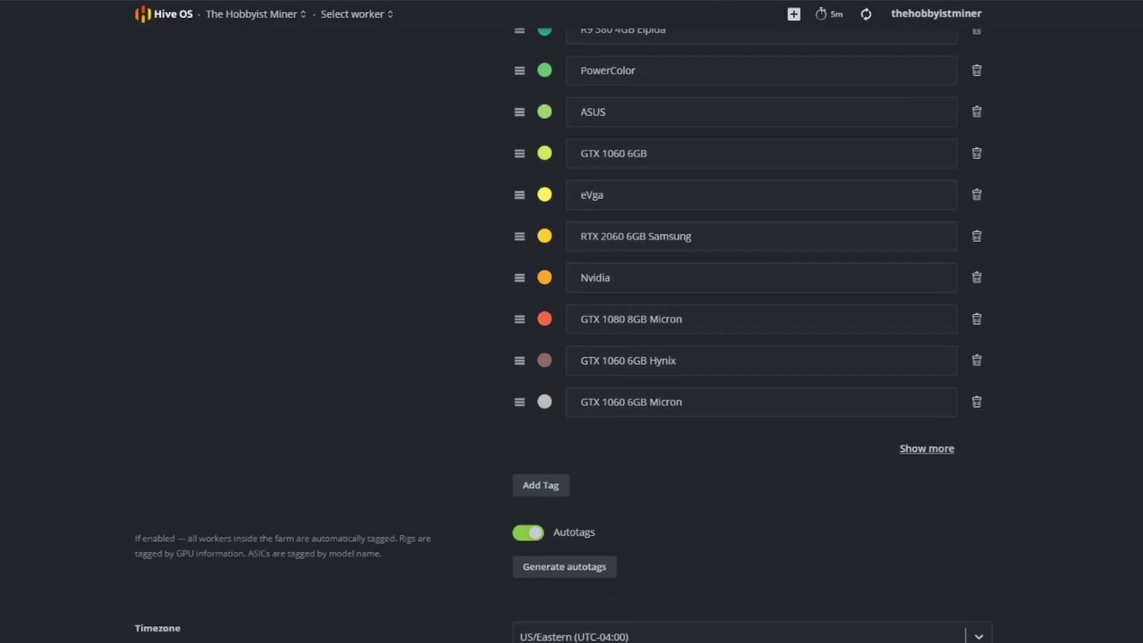
# - Switch on Hourly Summary under Discord notifications and save the updated Discord subscriptions
pyautogui.click(297, 628)
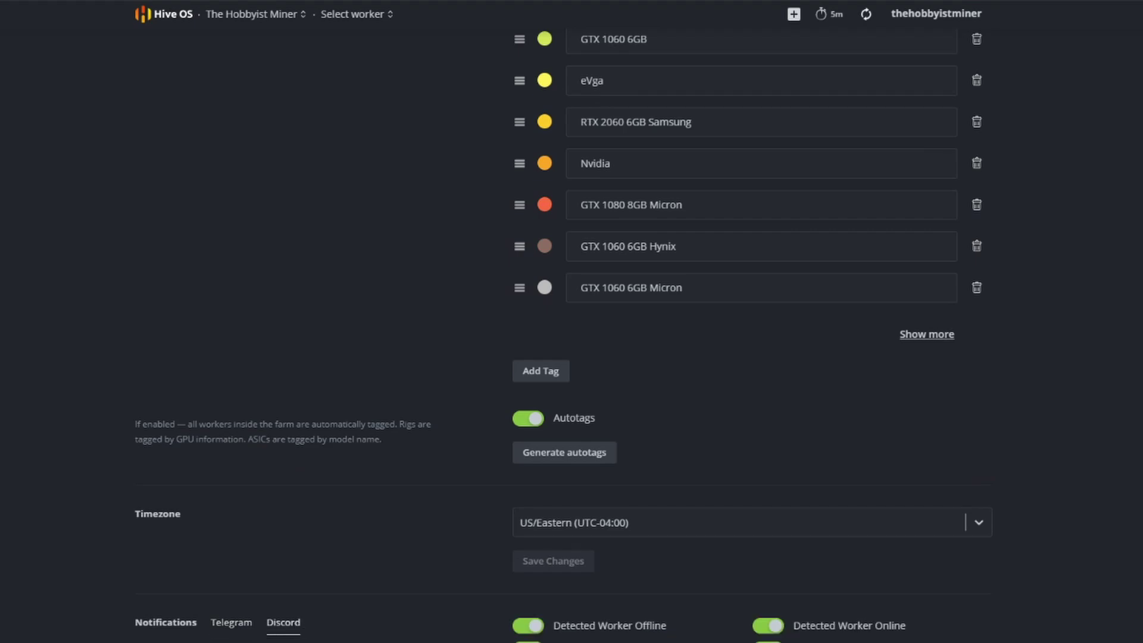
pyautogui.scroll(-3, 552, 527)
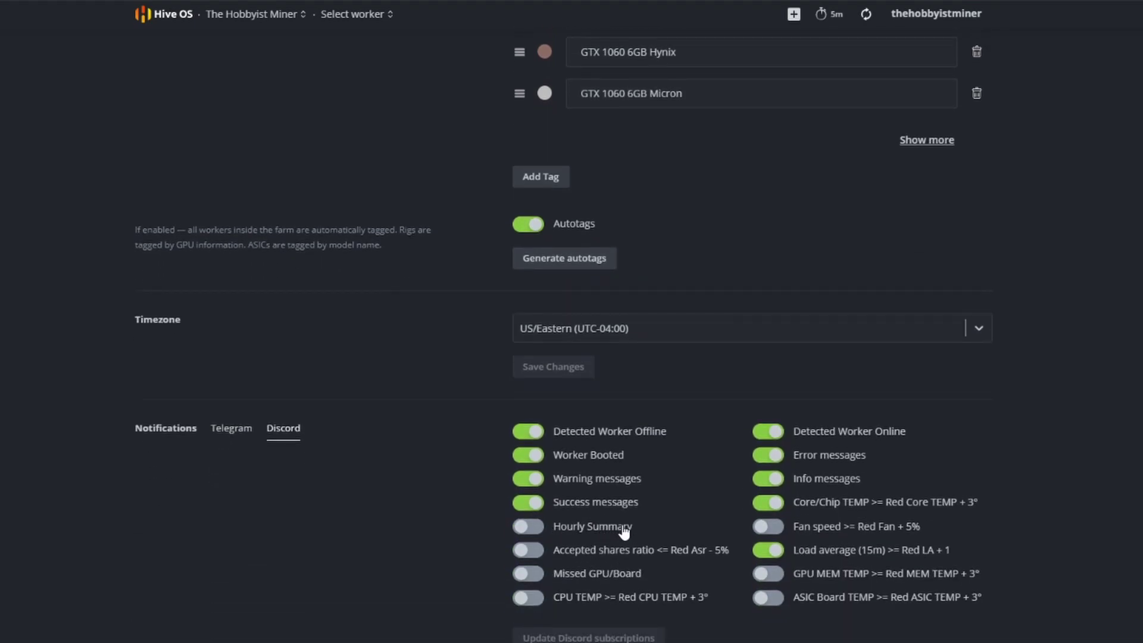
pyautogui.click(528, 526)
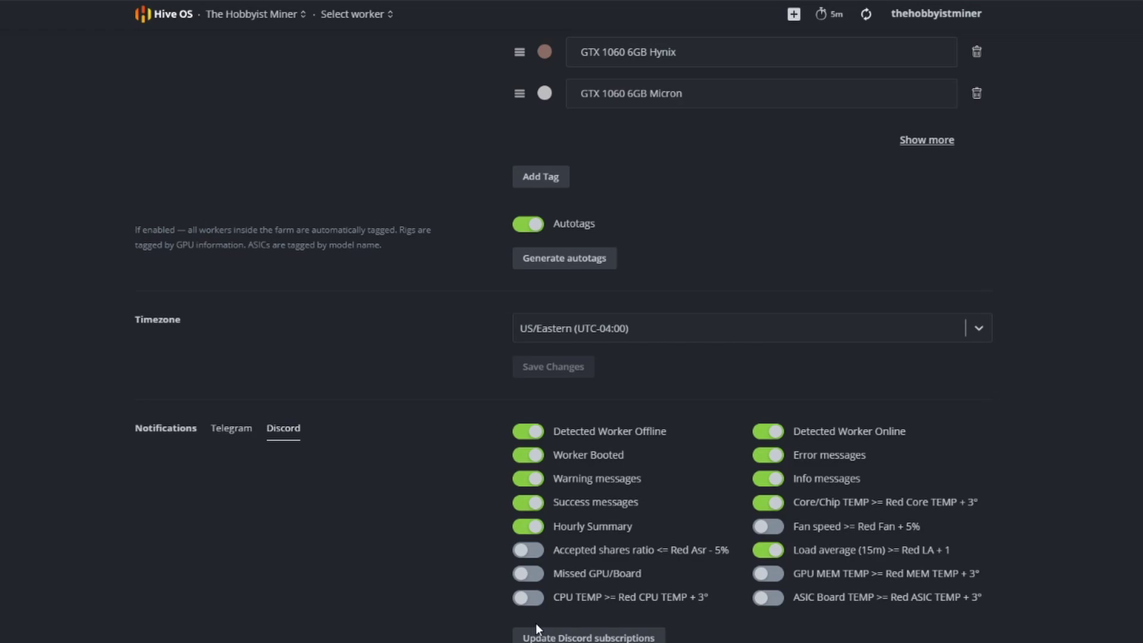
pyautogui.click(588, 637)
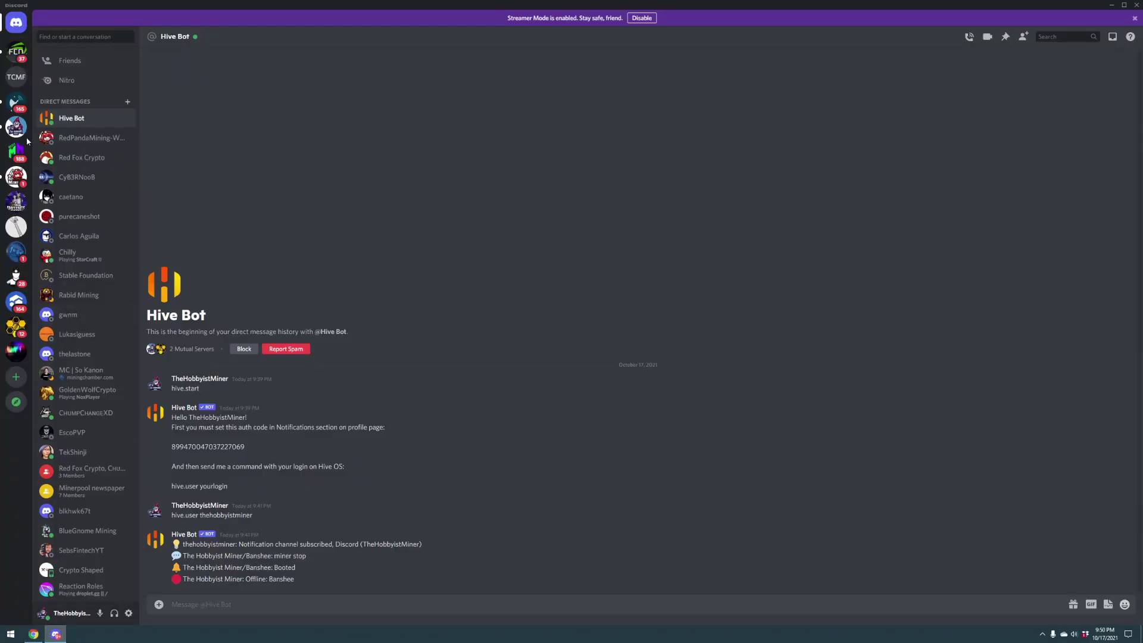
# - Check the server's #general and the Hive Bot DM, then return to the Hive OS browser
pyautogui.click(16, 126)
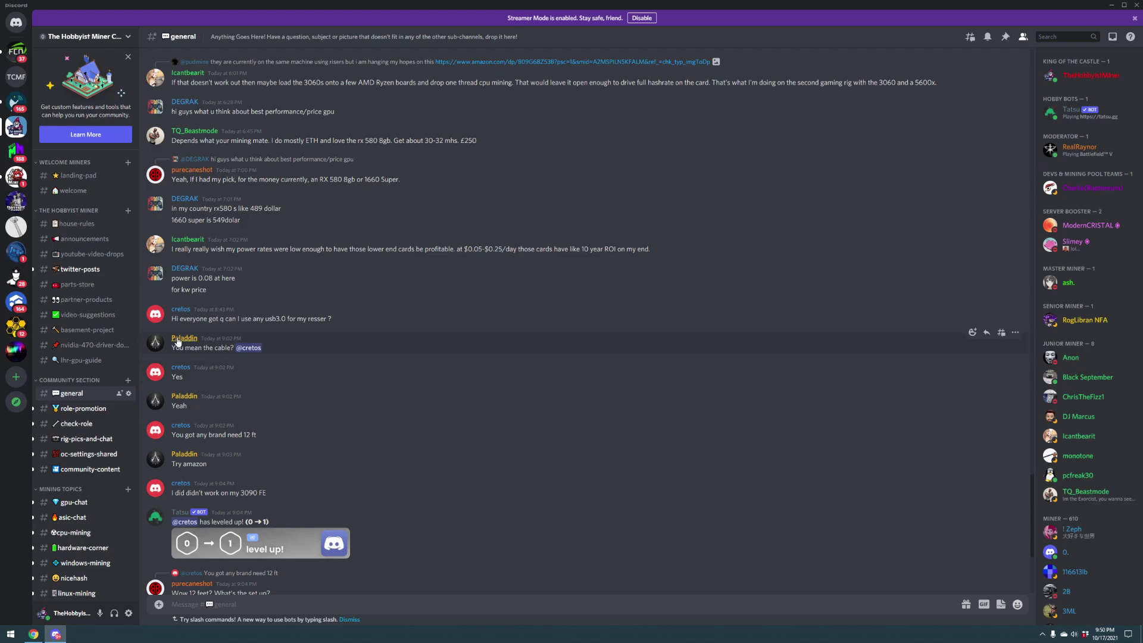
pyautogui.click(16, 24)
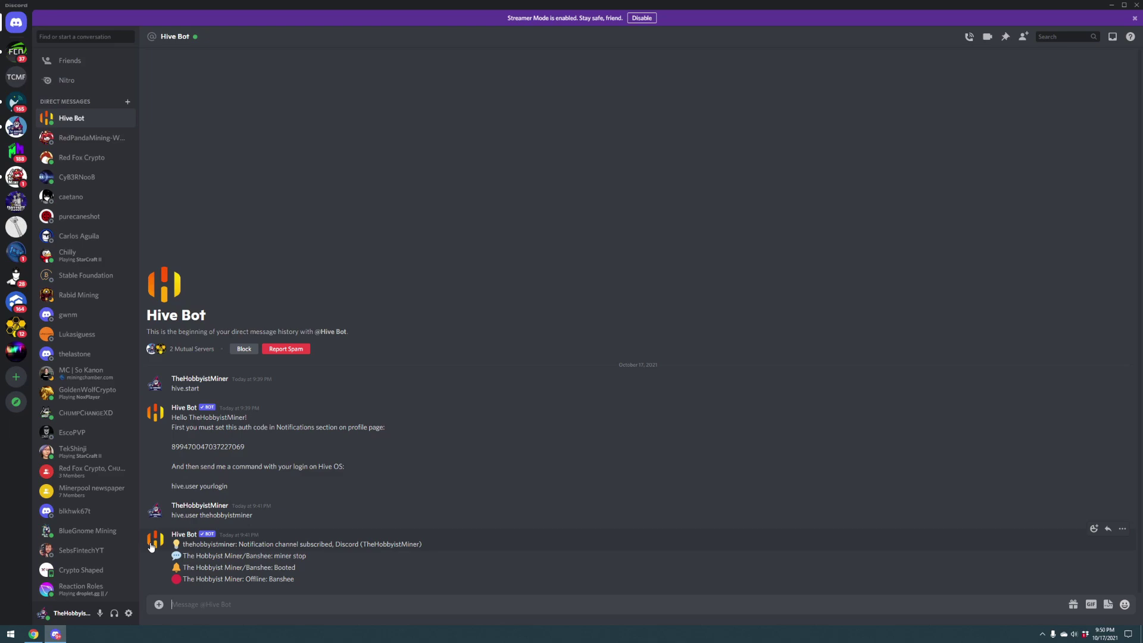
pyautogui.moveTo(33, 635)
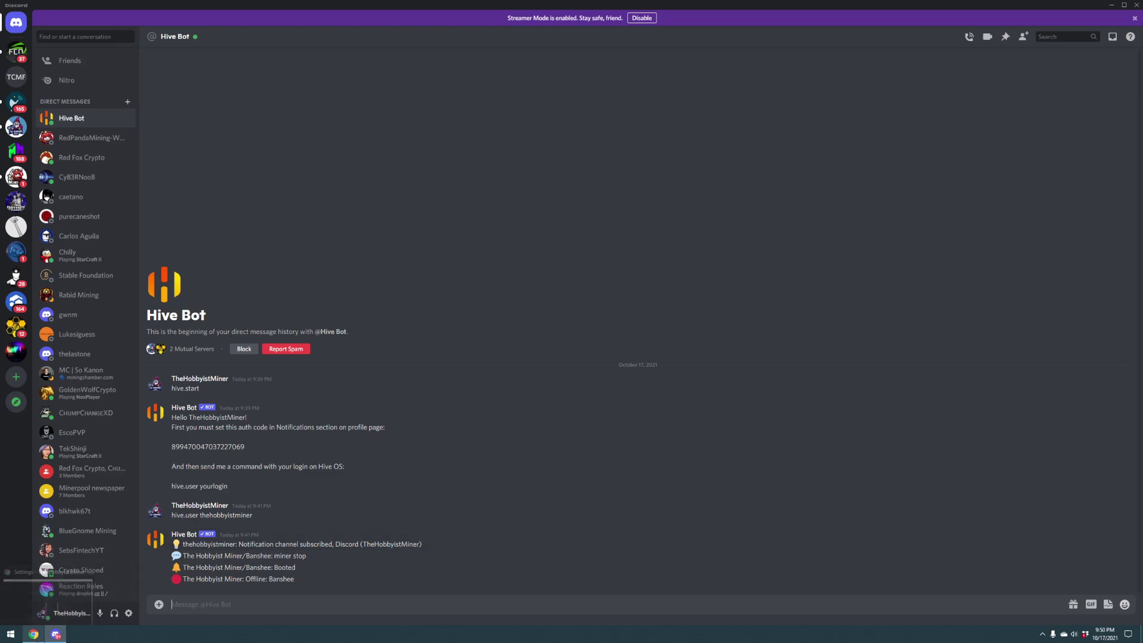
pyautogui.click(36, 639)
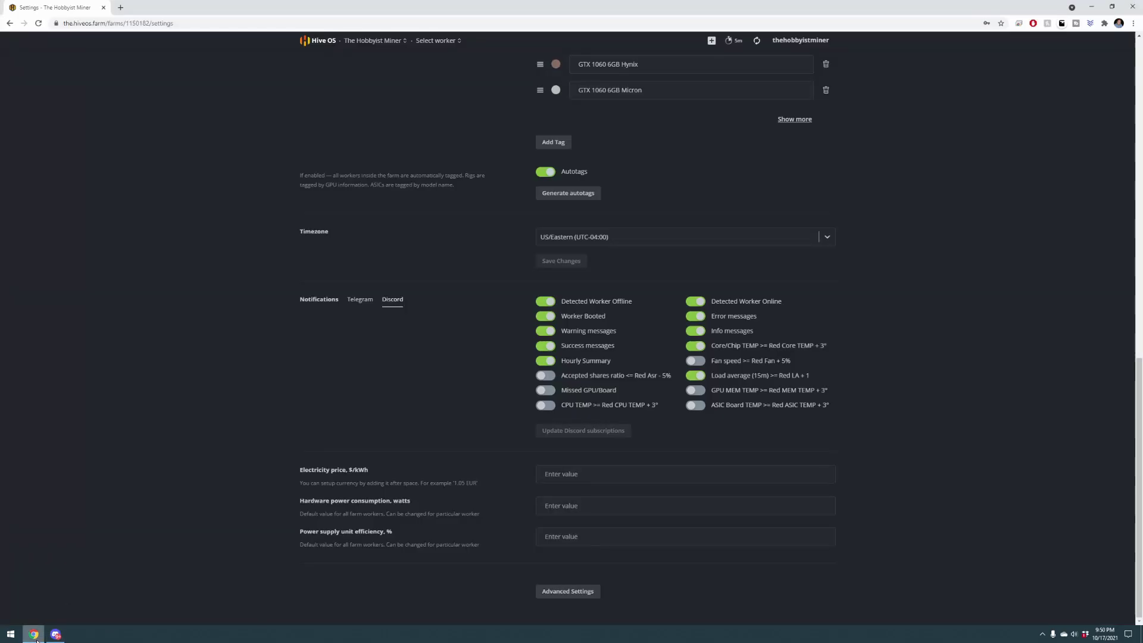